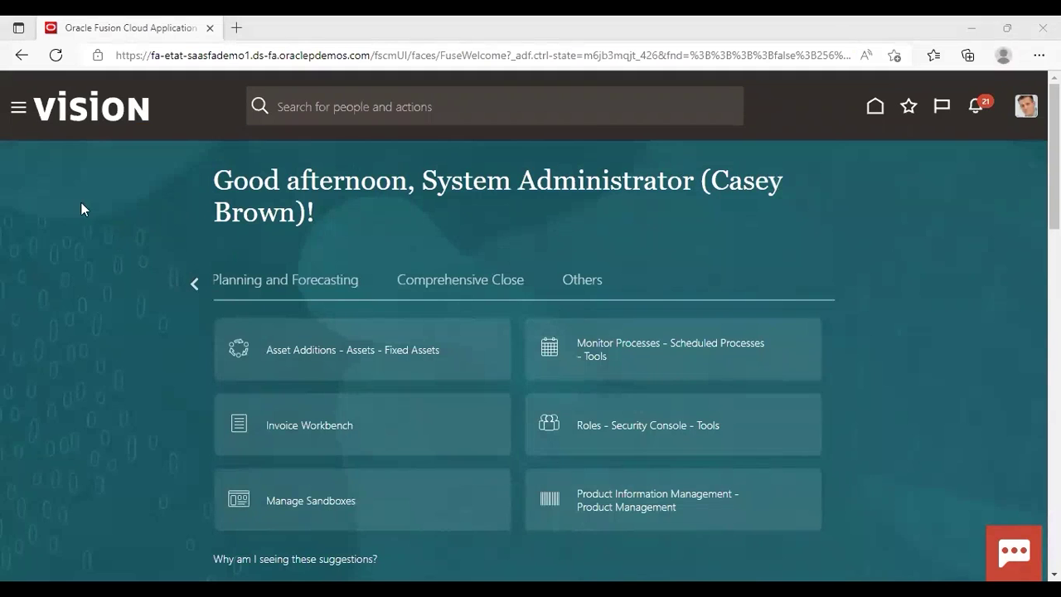
- Open the personal Expenses work area and start a new expense item
{"action": "left_click", "coordinate": [17, 109]}
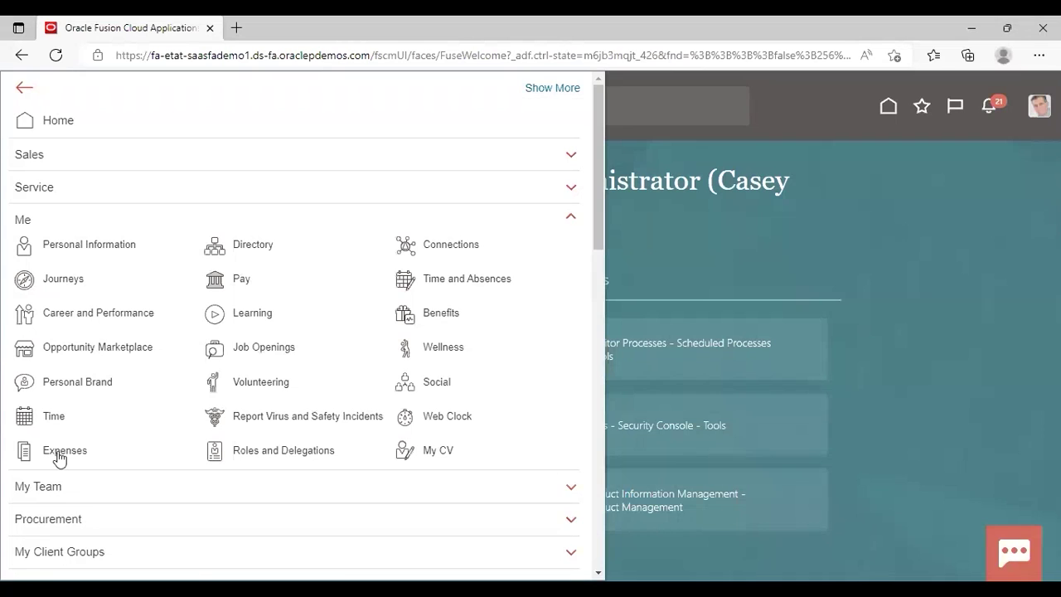
{"action": "left_click", "coordinate": [59, 457]}
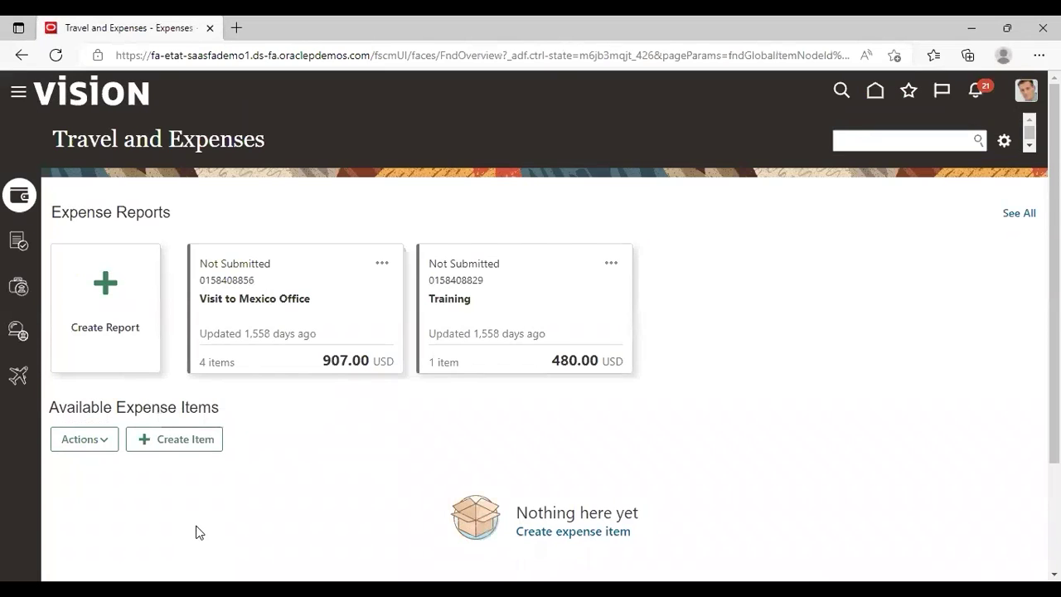
{"action": "left_click", "coordinate": [165, 440]}
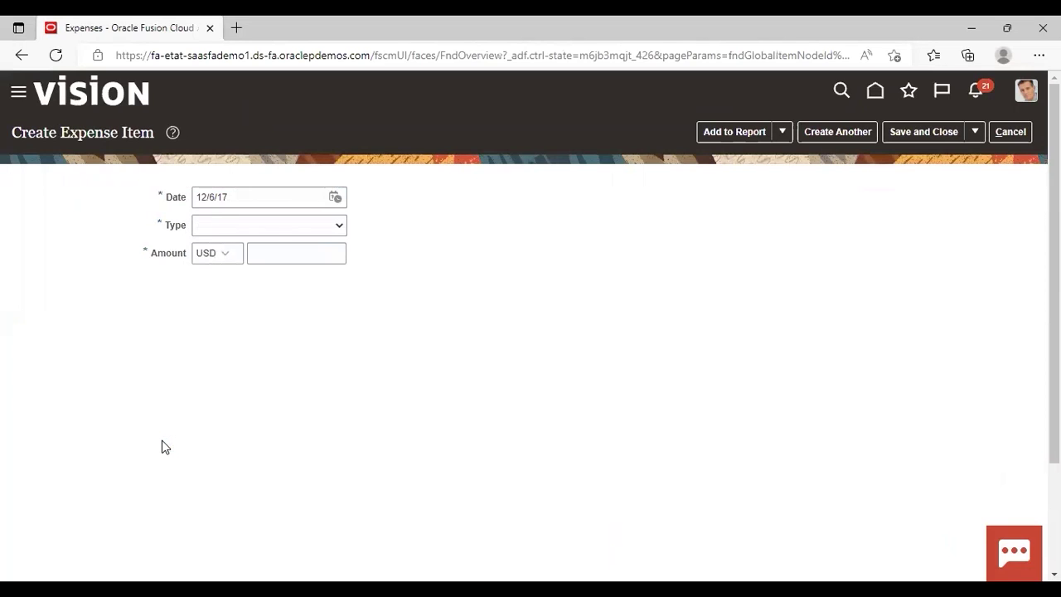
- Set the new expense item's date to 10/19/22
{"action": "left_click", "coordinate": [336, 196]}
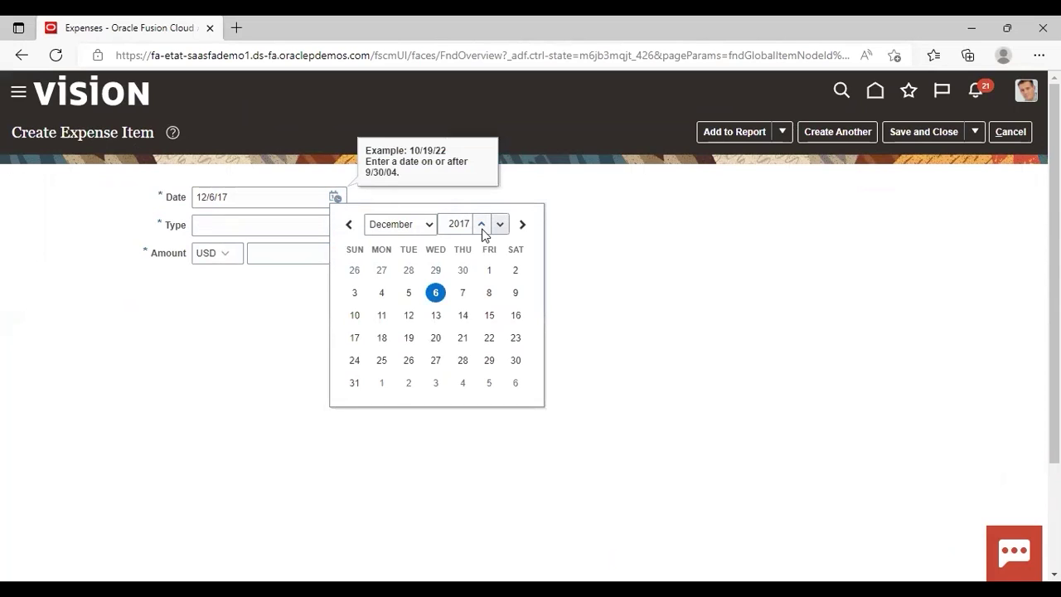
{"action": "left_click", "coordinate": [481, 224]}
{"action": "left_click", "coordinate": [481, 224]}
{"action": "left_click", "coordinate": [481, 224]}
{"action": "left_click", "coordinate": [480, 223]}
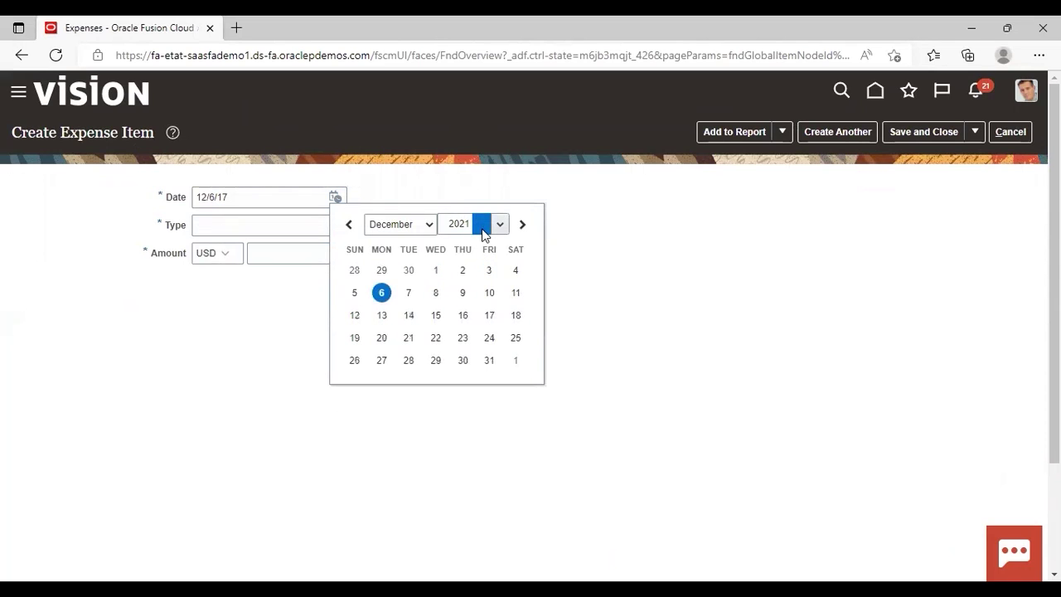
{"action": "left_click", "coordinate": [481, 224]}
{"action": "left_click", "coordinate": [417, 223]}
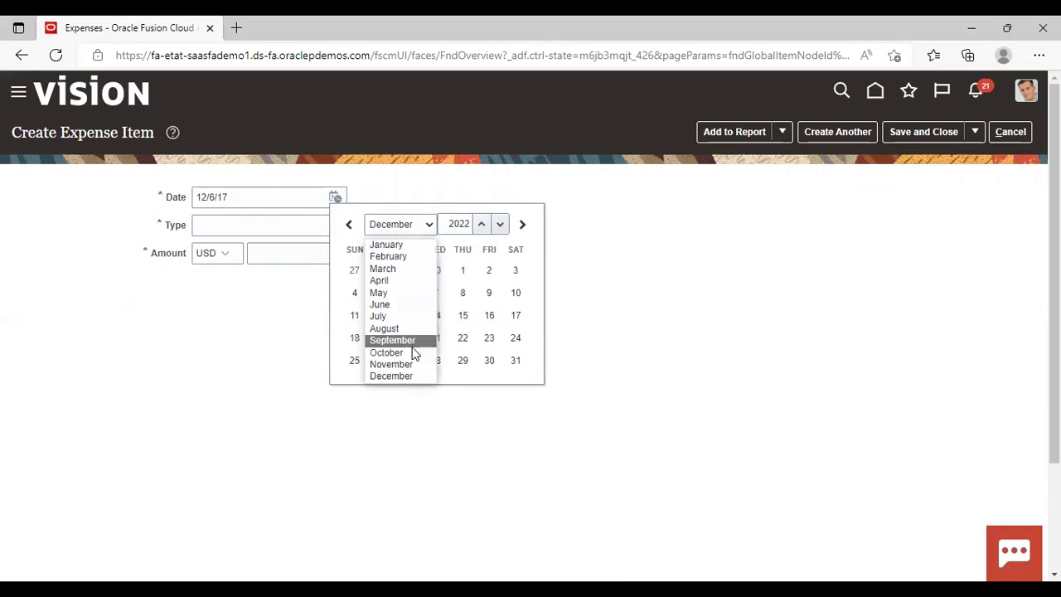
{"action": "left_click", "coordinate": [411, 351]}
{"action": "left_click", "coordinate": [436, 338]}
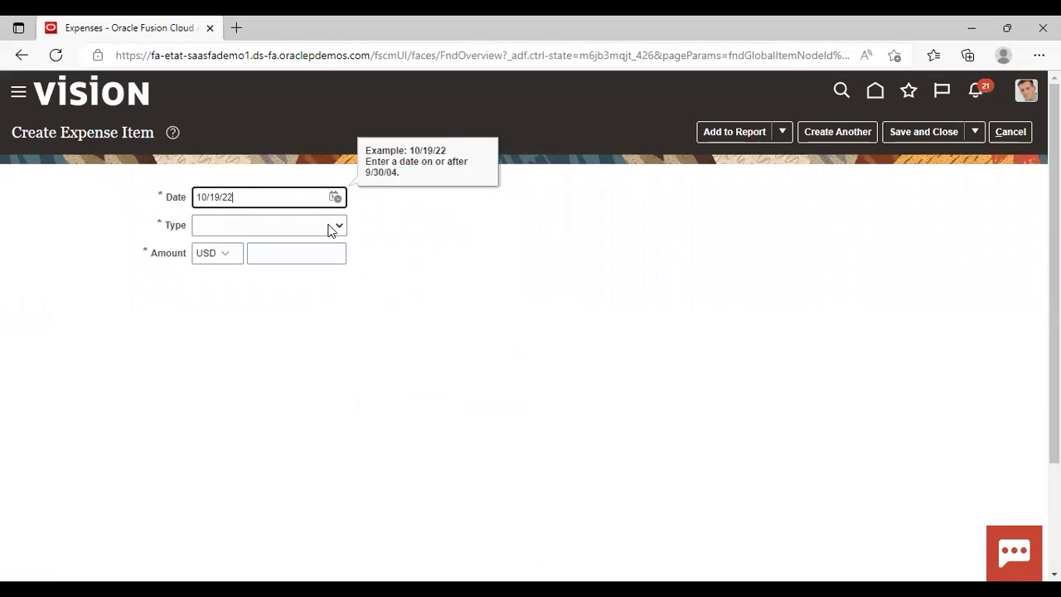
- Set the expense type to Telephone with an amount of 25 USD, then save and close the item
{"action": "left_click", "coordinate": [330, 229]}
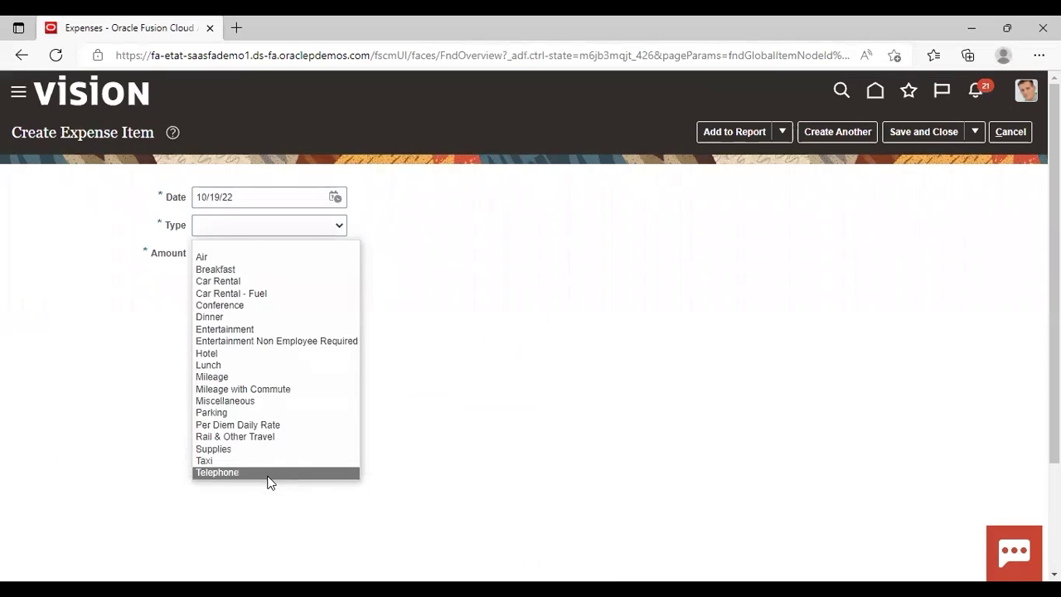
{"action": "left_click", "coordinate": [268, 473]}
{"action": "left_click", "coordinate": [307, 262]}
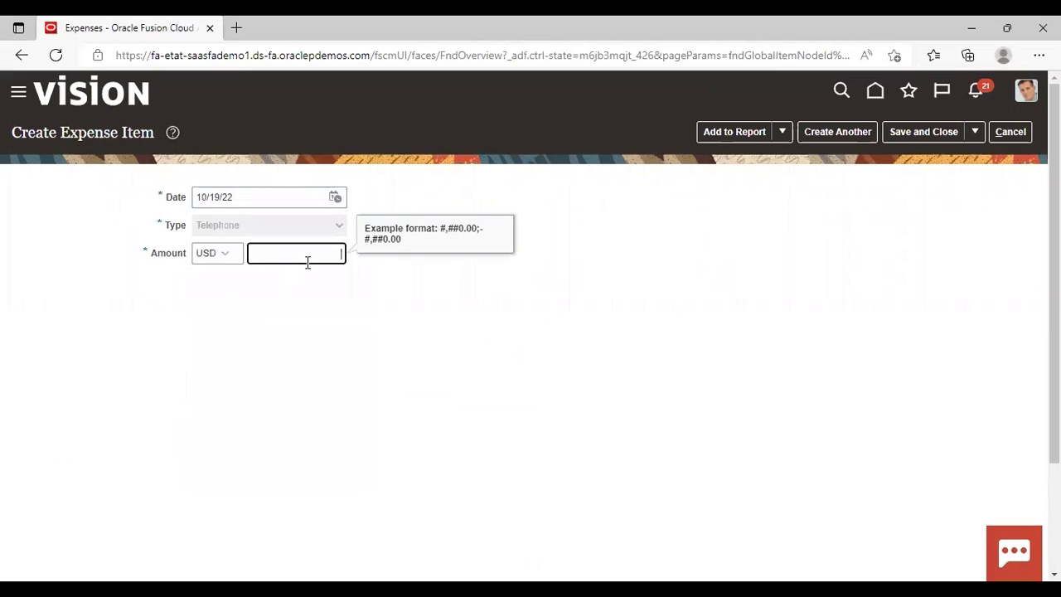
{"action": "type", "text": "25"}
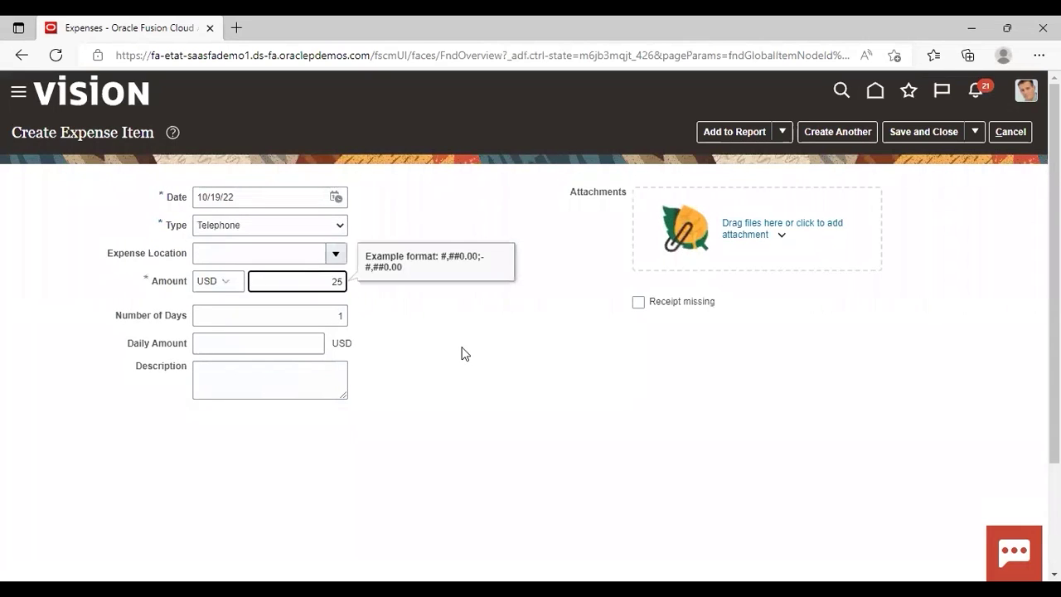
{"action": "left_click", "coordinate": [461, 347]}
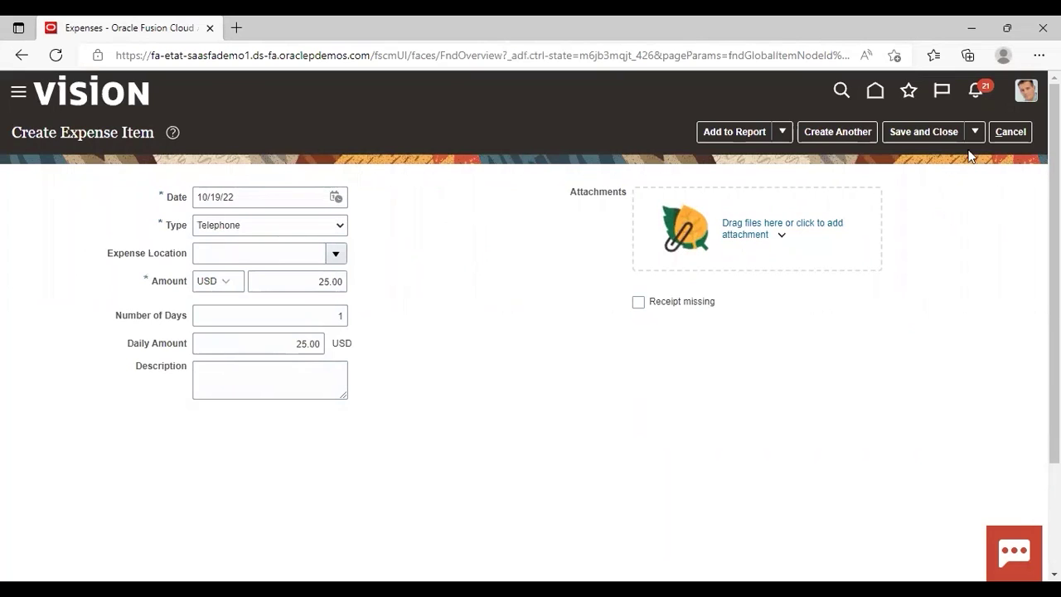
{"action": "left_click", "coordinate": [927, 136]}
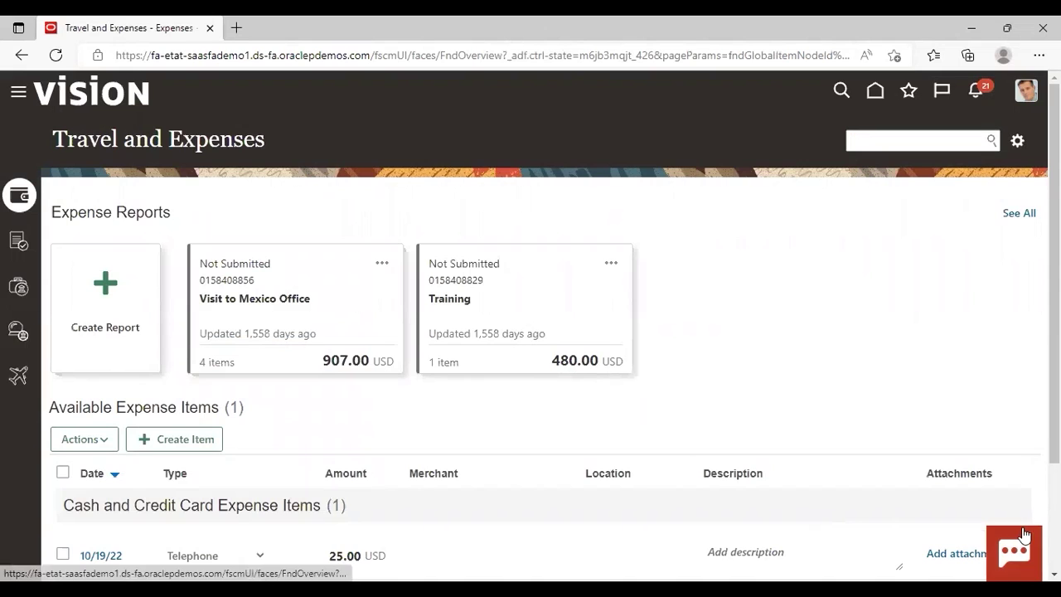
- Mark the Telephone expense item dated 10/19/22 as a monthly recurring expense
{"action": "scroll", "coordinate": [568, 376], "scroll_direction": "down", "scroll_amount": 2}
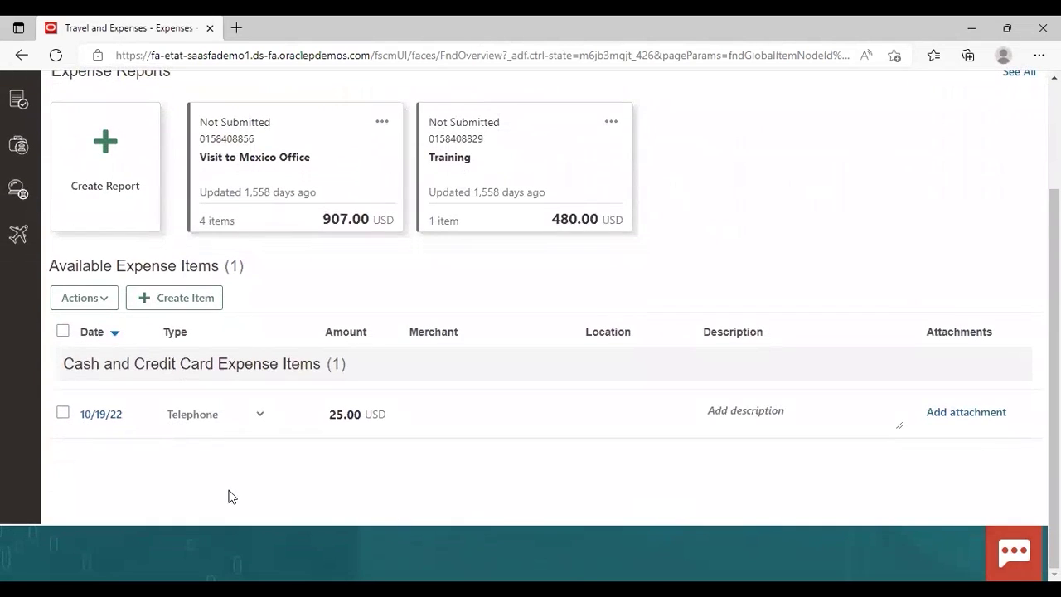
{"action": "left_click", "coordinate": [63, 413]}
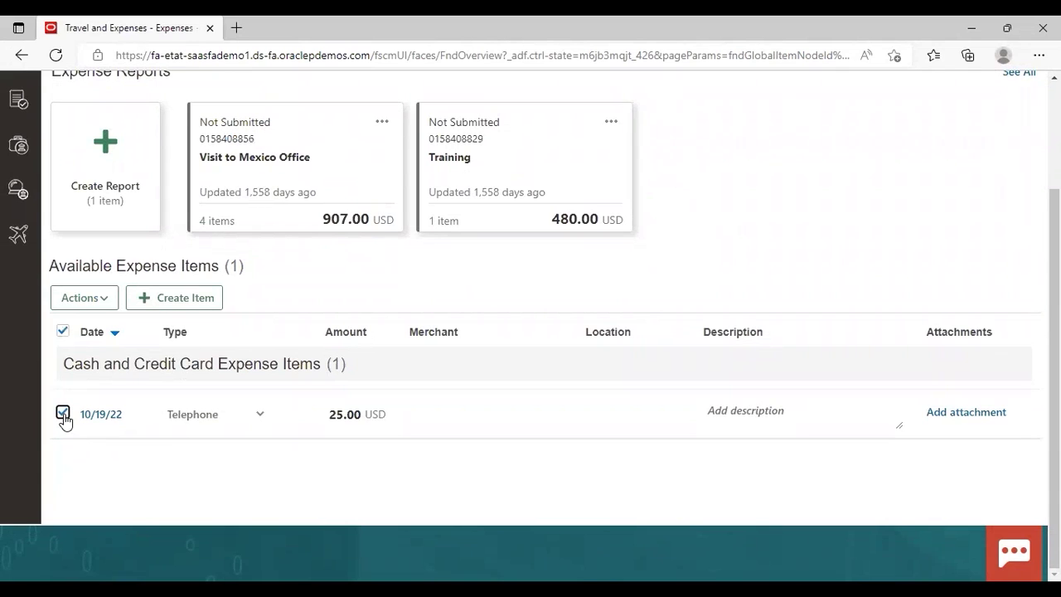
{"action": "left_click", "coordinate": [98, 298]}
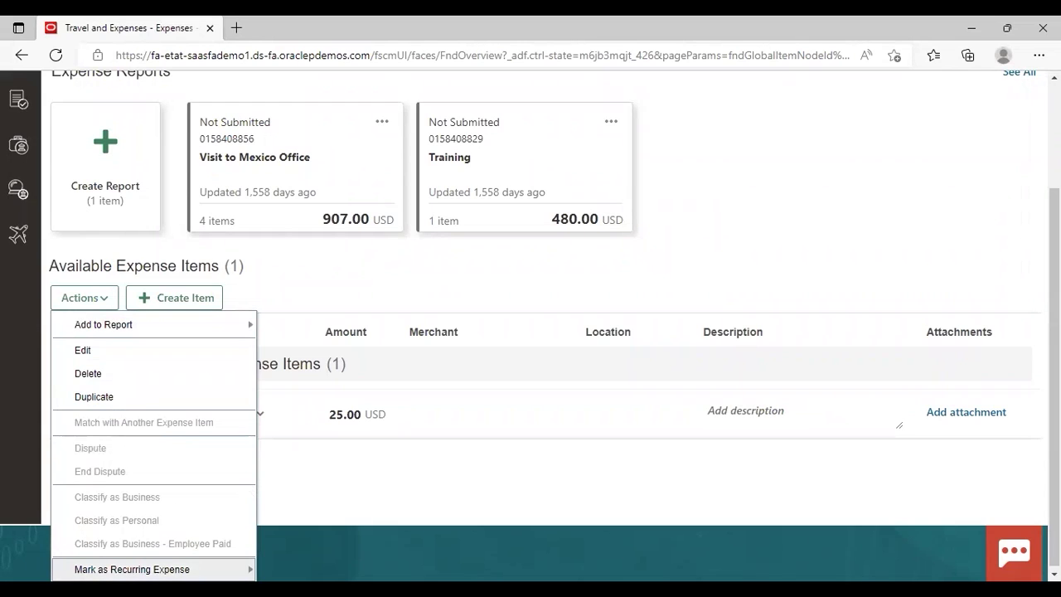
{"action": "mouse_move", "coordinate": [133, 568]}
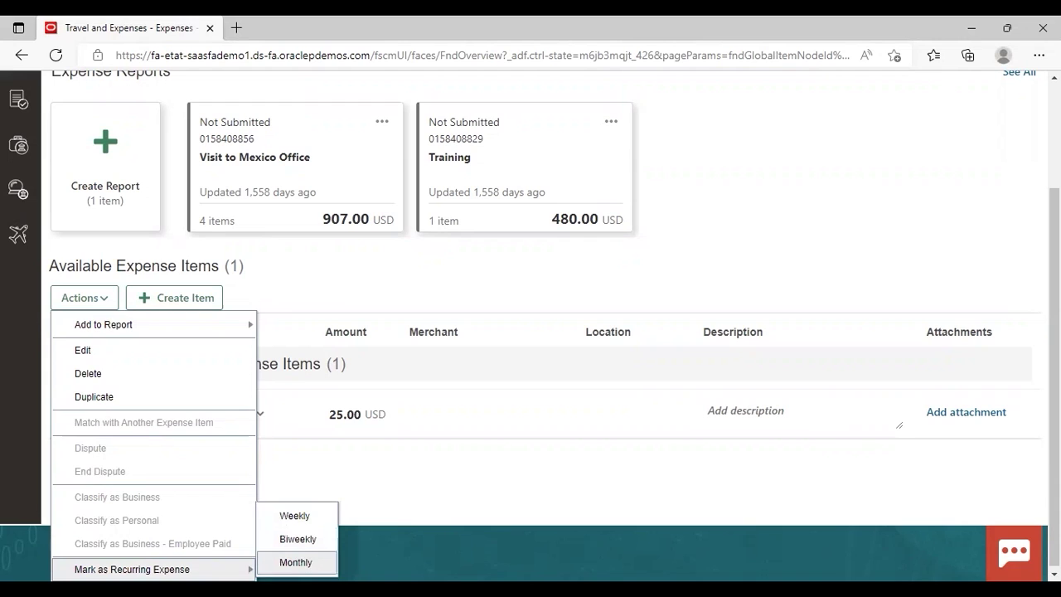
{"action": "left_click", "coordinate": [295, 562]}
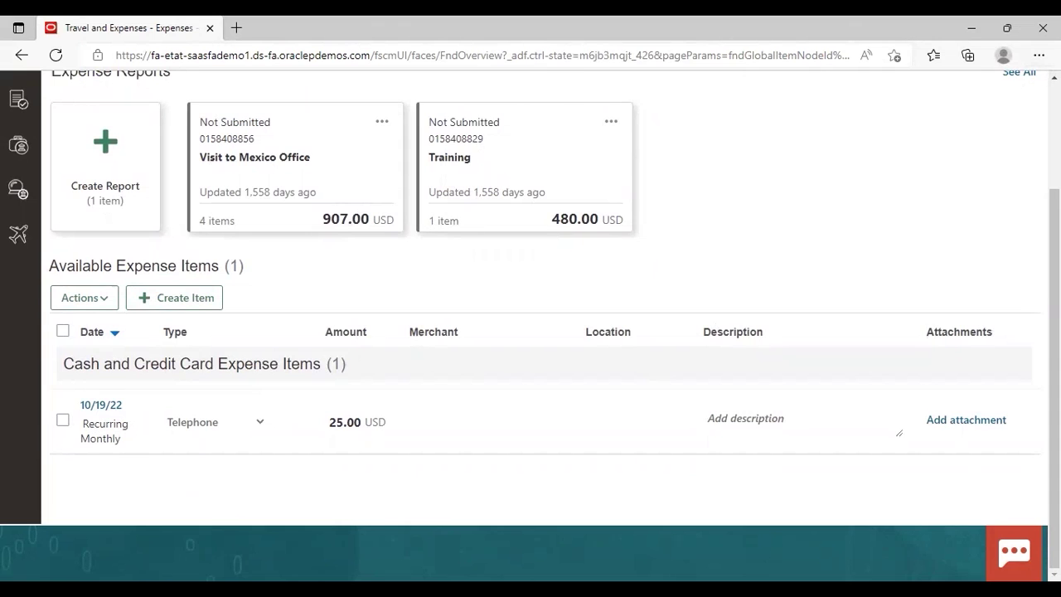
{"action": "scroll", "coordinate": [530, 324], "scroll_direction": "up", "scroll_amount": 3}
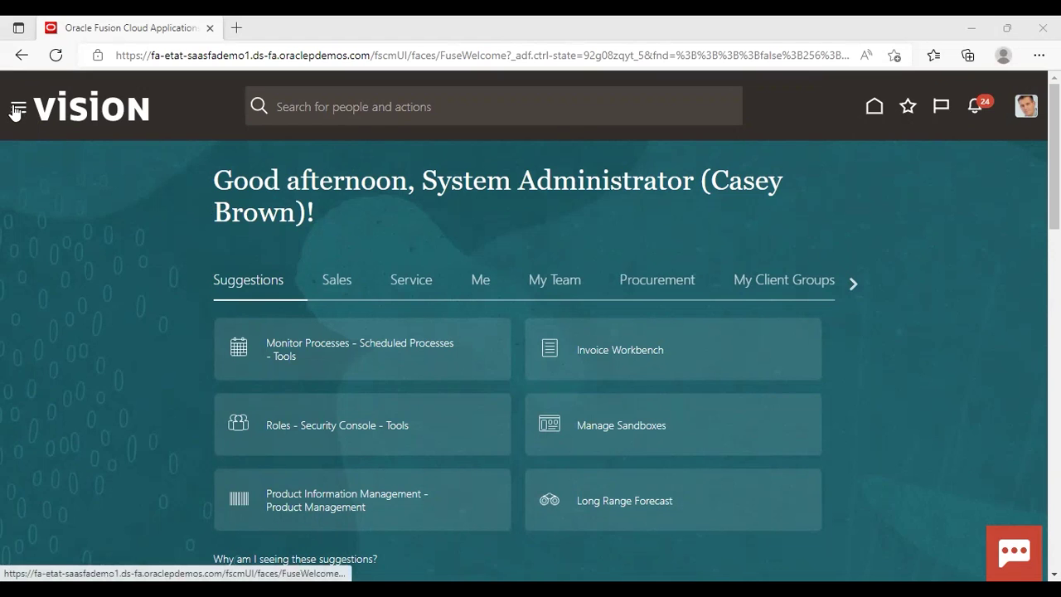
- Open Manage Expense Contingent Worker from the expense Auditing work area and insert a blank worker row
{"action": "left_click", "coordinate": [15, 112]}
{"action": "scroll", "coordinate": [595, 496], "scroll_direction": "down", "scroll_amount": 5}
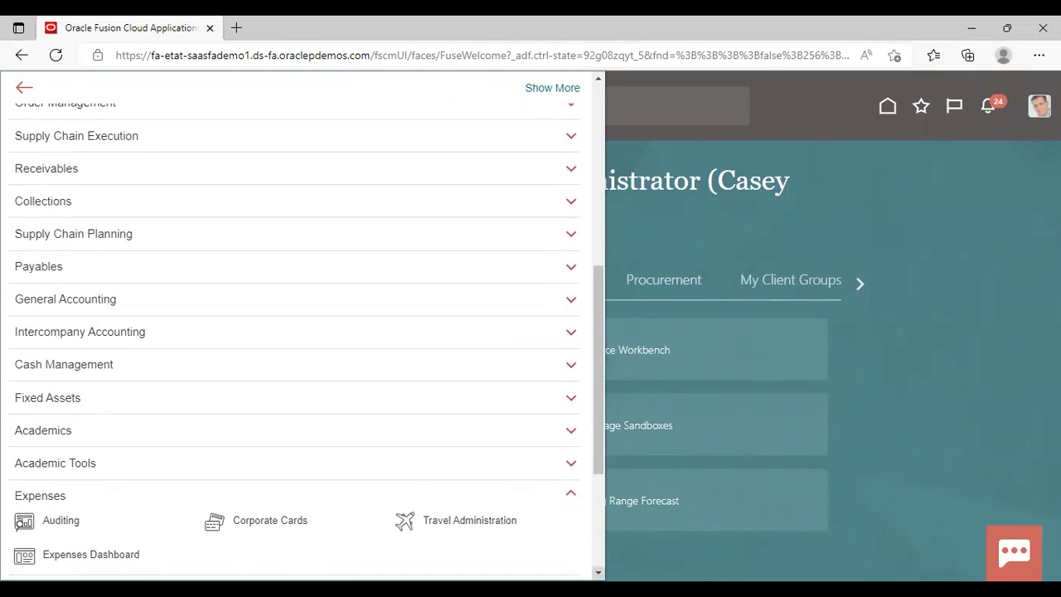
{"action": "scroll", "coordinate": [120, 396], "scroll_direction": "down", "scroll_amount": 1}
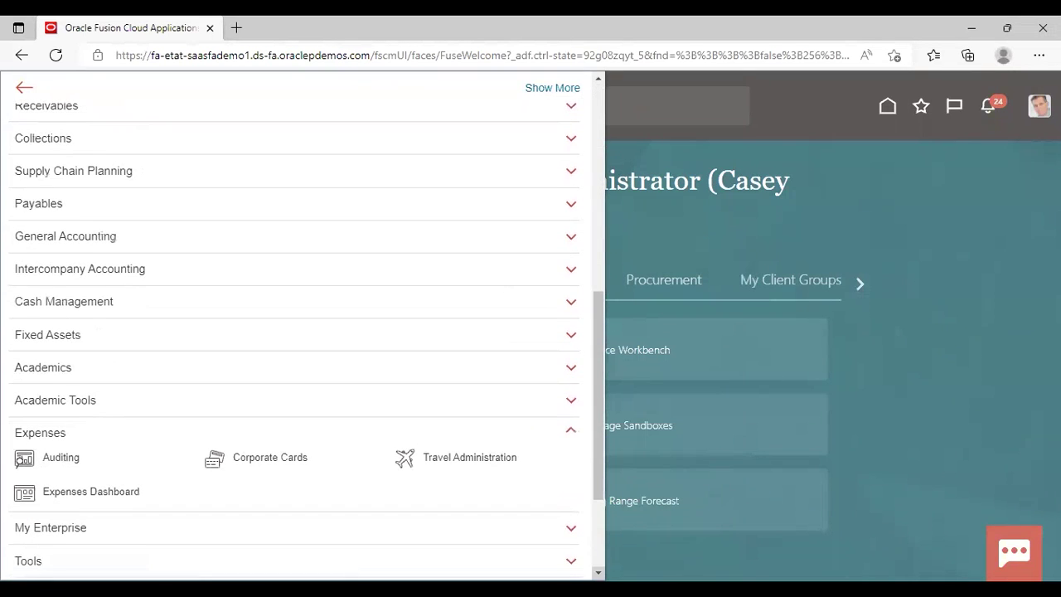
{"action": "left_click", "coordinate": [65, 459]}
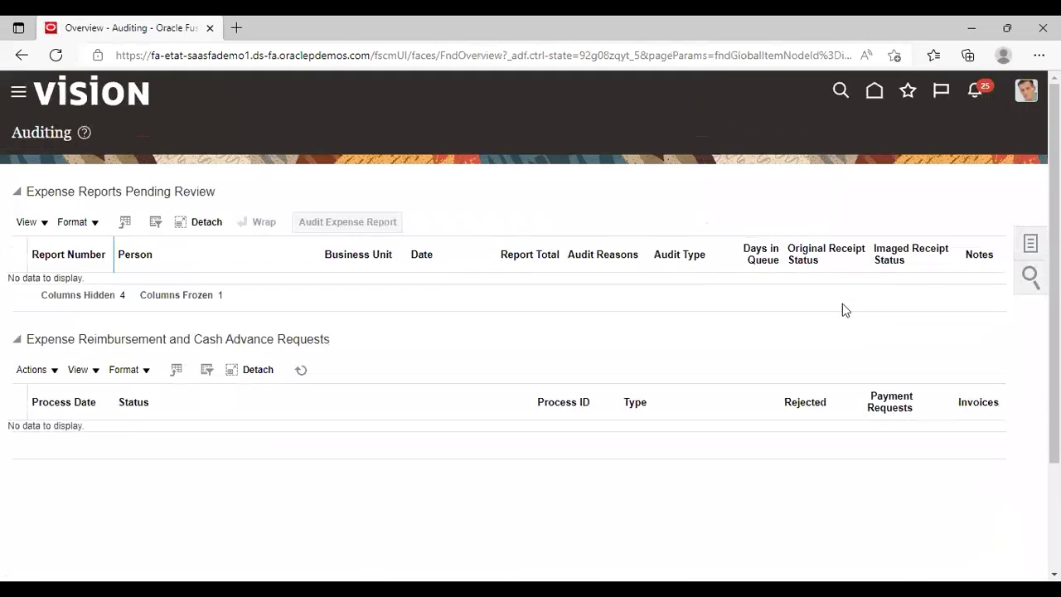
{"action": "left_click", "coordinate": [1030, 243]}
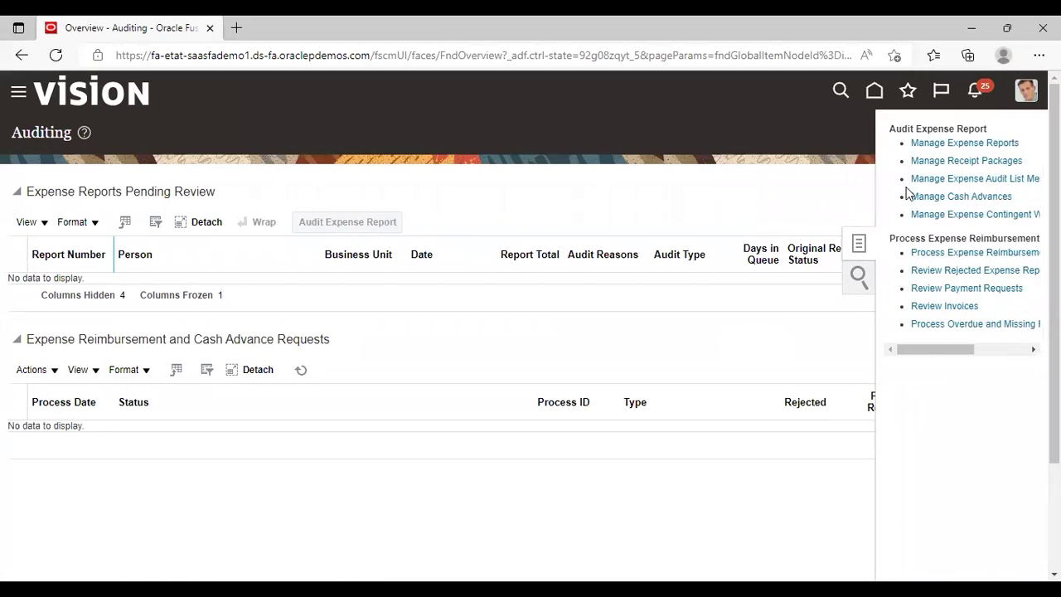
{"action": "left_click", "coordinate": [920, 215]}
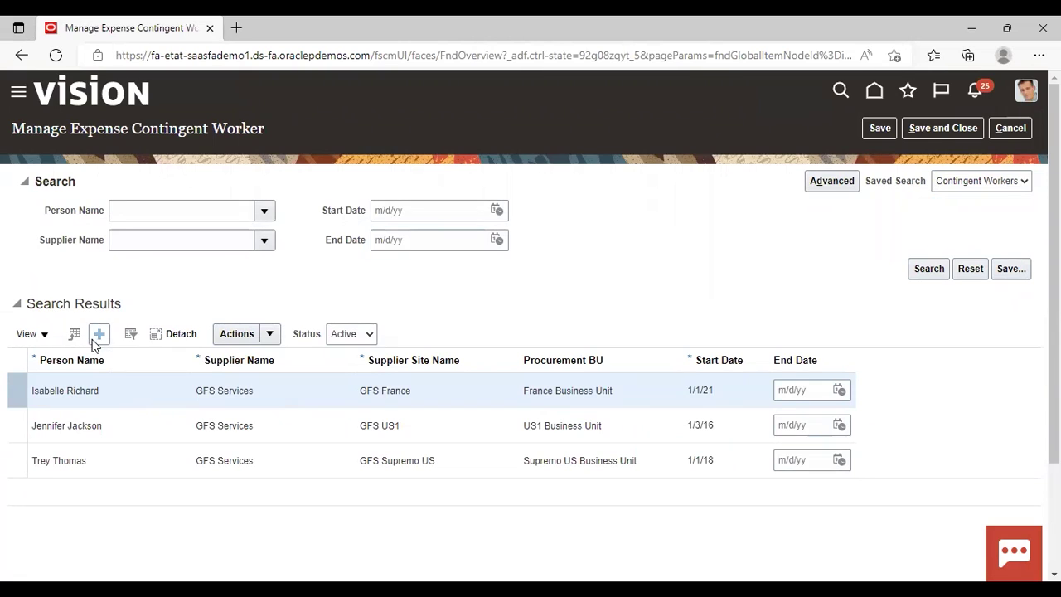
{"action": "left_click", "coordinate": [221, 289]}
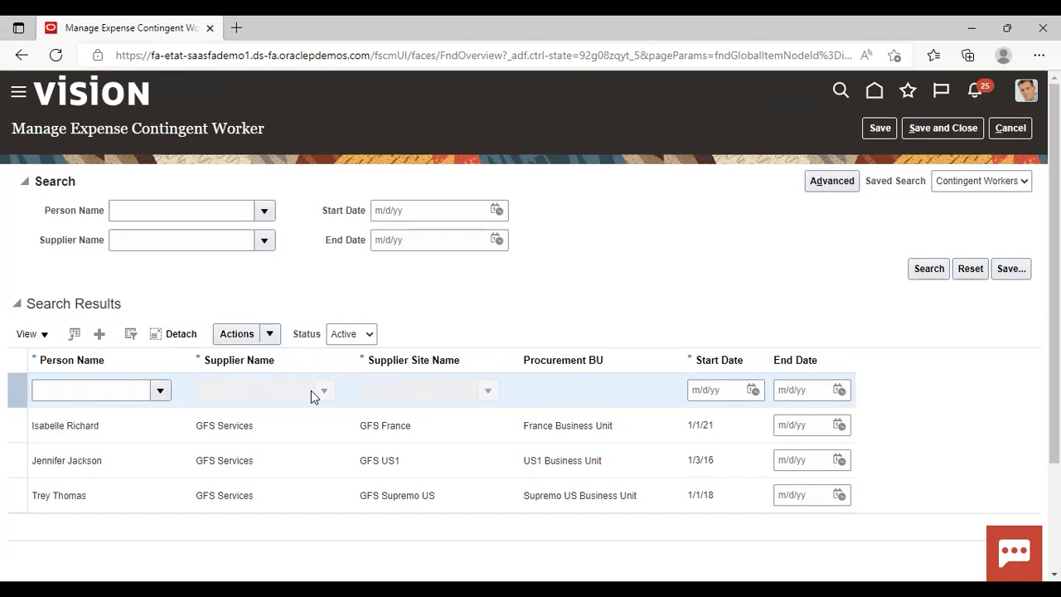
{"action": "left_click", "coordinate": [249, 460]}
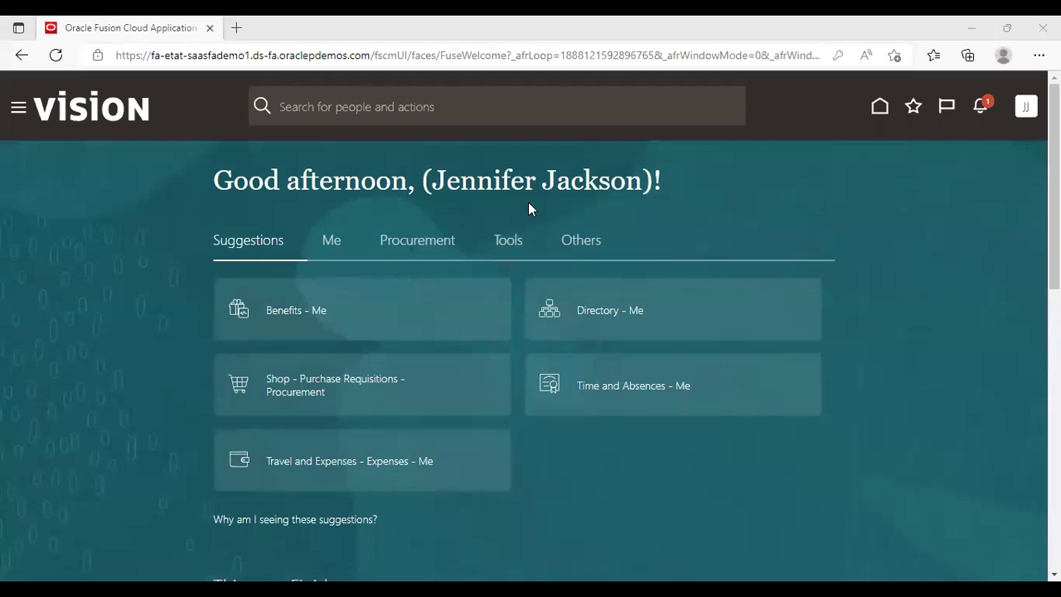
- Open the personal Expenses work area from the contingent worker's home page
{"action": "left_click", "coordinate": [18, 109]}
{"action": "left_click", "coordinate": [24, 153]}
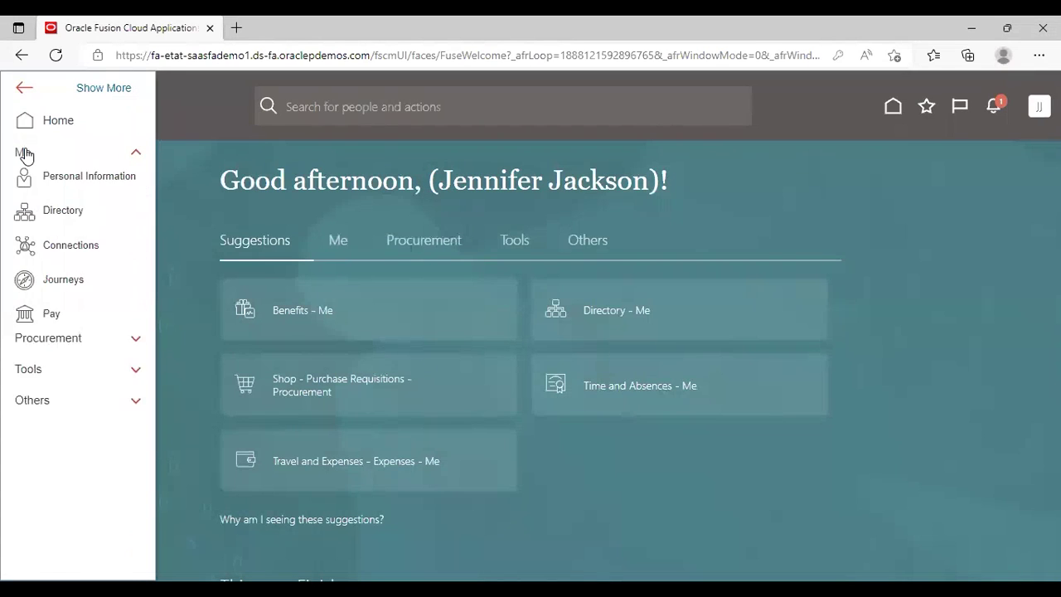
{"action": "scroll", "coordinate": [124, 497], "scroll_direction": "down", "scroll_amount": 3}
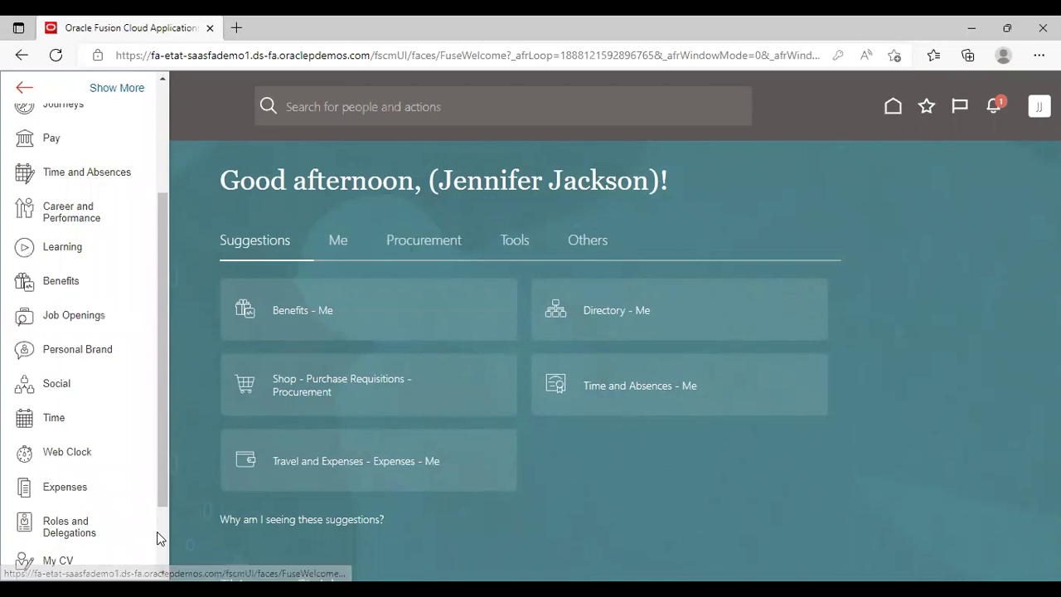
{"action": "scroll", "coordinate": [160, 537], "scroll_direction": "down", "scroll_amount": 2}
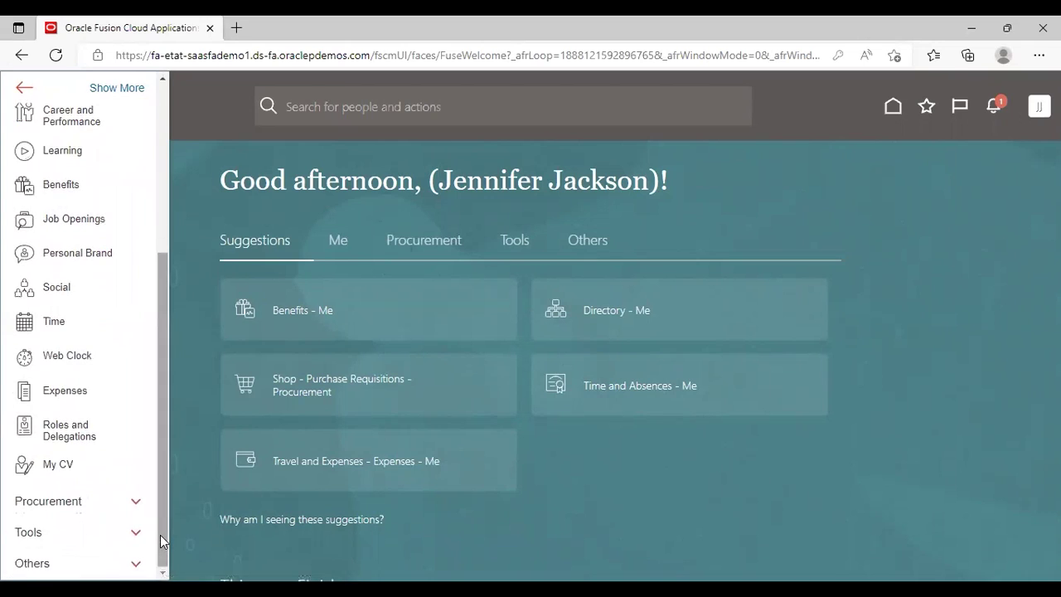
{"action": "left_click", "coordinate": [67, 390]}
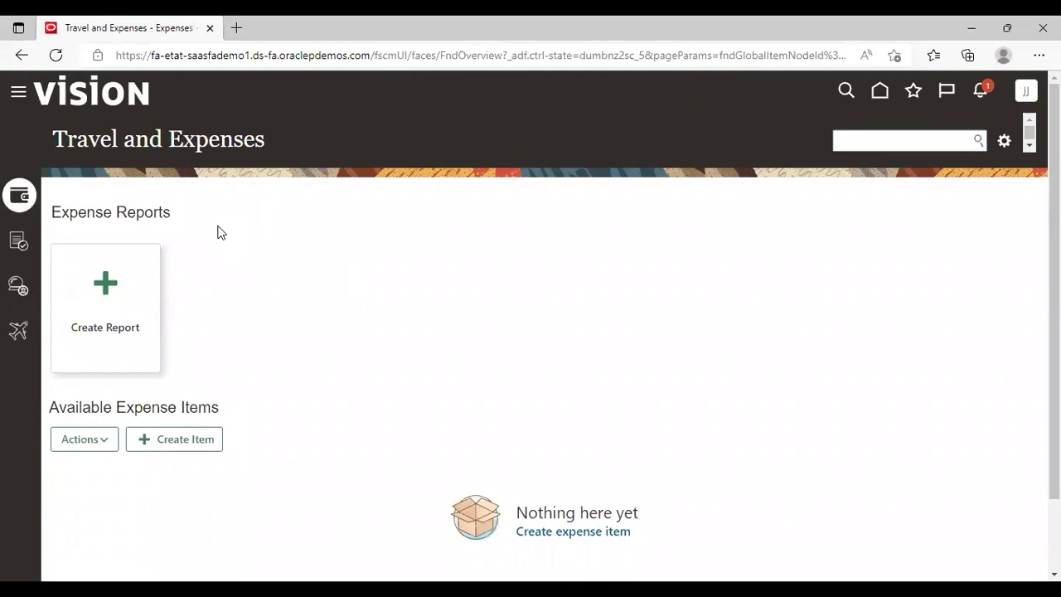
- Create a new expense report with the purpose "travel"
{"action": "left_click", "coordinate": [108, 290]}
{"action": "left_click", "coordinate": [252, 199]}
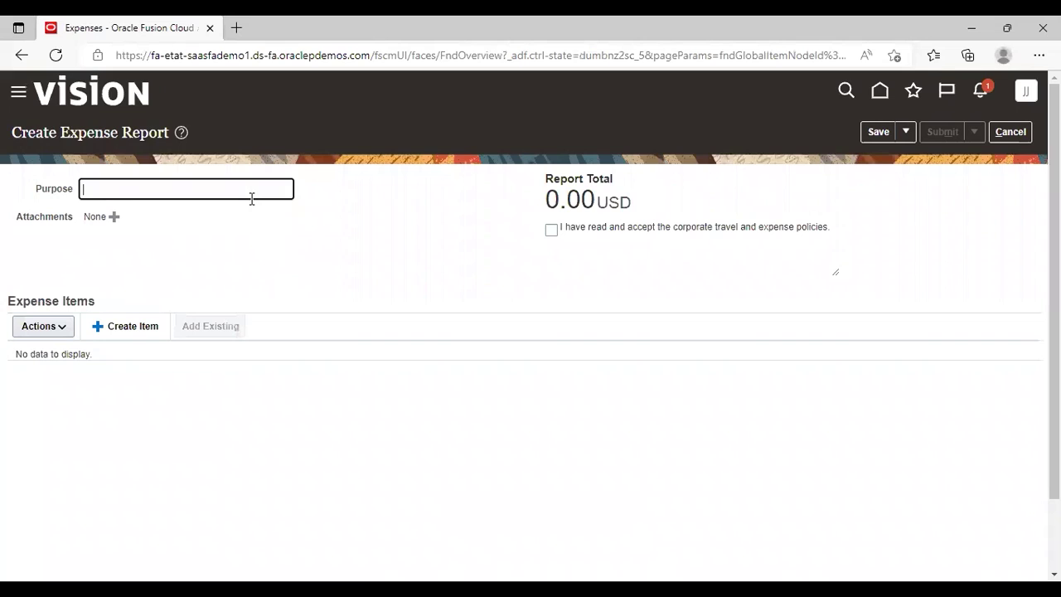
{"action": "type", "text": "travel"}
{"action": "left_click", "coordinate": [460, 235]}
- Start a new expense item in the travel report and set its date to 10/19/22
{"action": "left_click", "coordinate": [125, 326]}
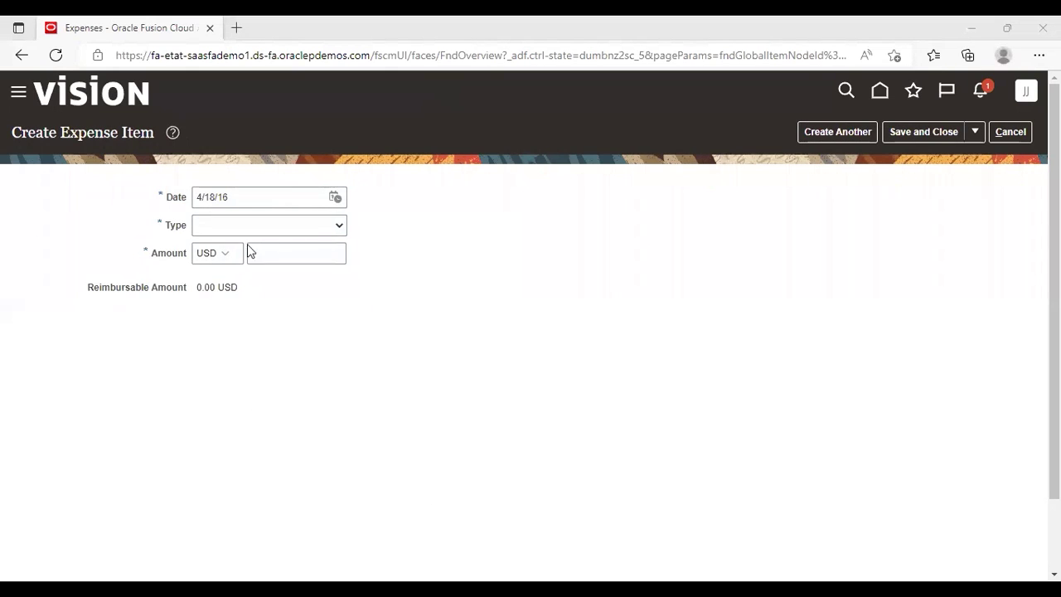
{"action": "left_click", "coordinate": [334, 197]}
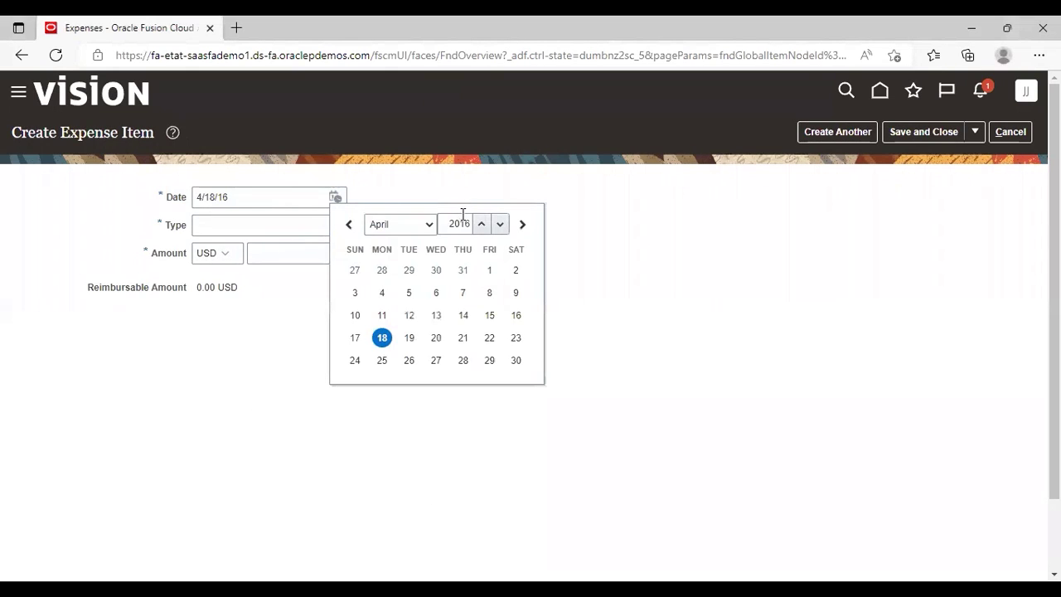
{"action": "left_click", "coordinate": [484, 229]}
{"action": "left_click", "coordinate": [484, 230]}
{"action": "left_click", "coordinate": [484, 229]}
{"action": "left_click", "coordinate": [484, 229]}
{"action": "left_click", "coordinate": [484, 229]}
{"action": "left_click", "coordinate": [483, 229]}
{"action": "left_click", "coordinate": [483, 229]}
{"action": "left_click", "coordinate": [505, 224]}
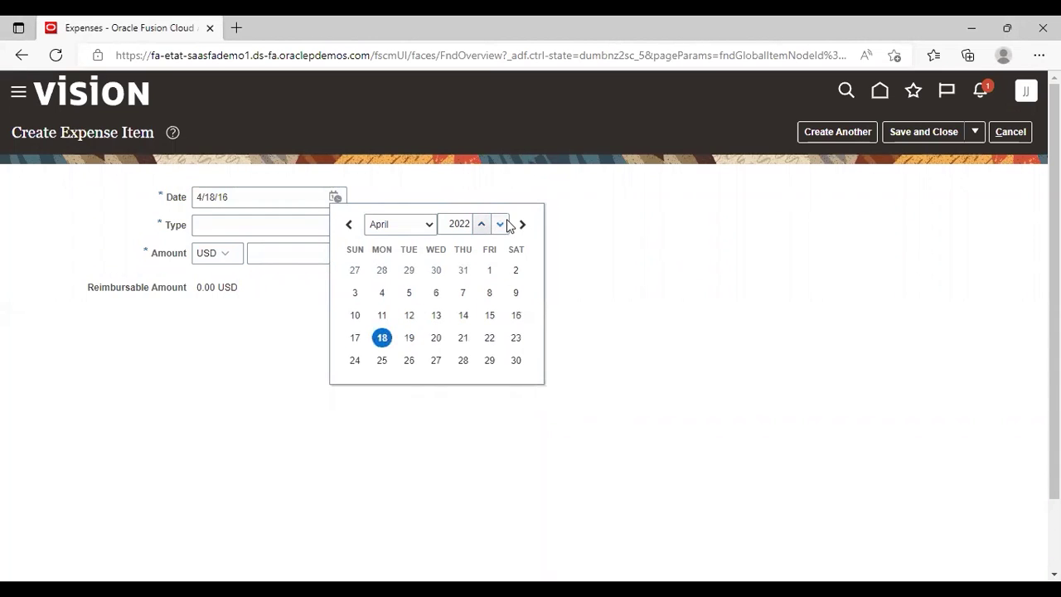
{"action": "left_click", "coordinate": [429, 225]}
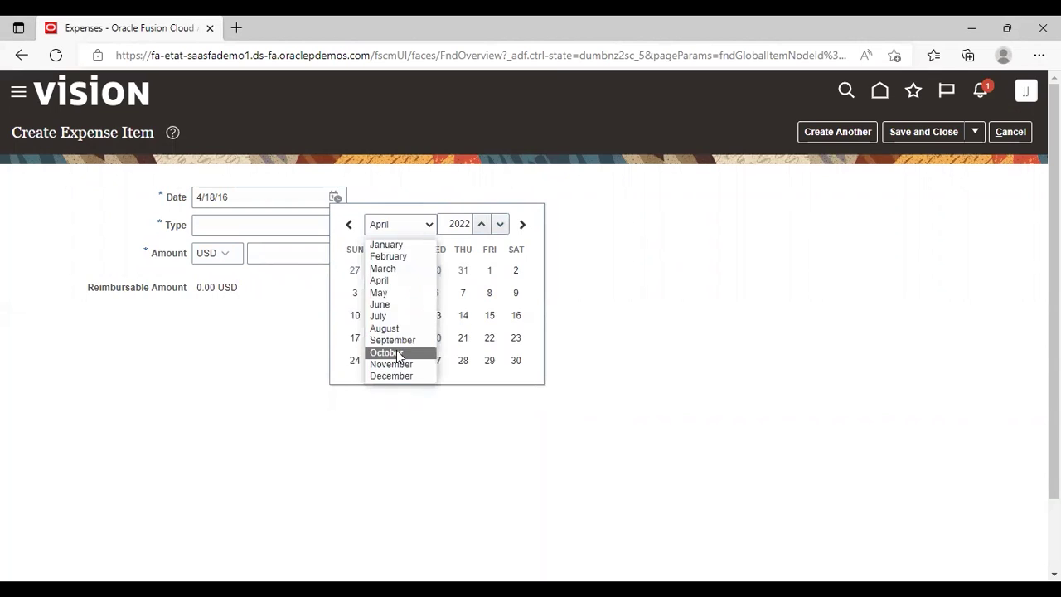
{"action": "left_click", "coordinate": [399, 355]}
{"action": "left_click", "coordinate": [436, 337]}
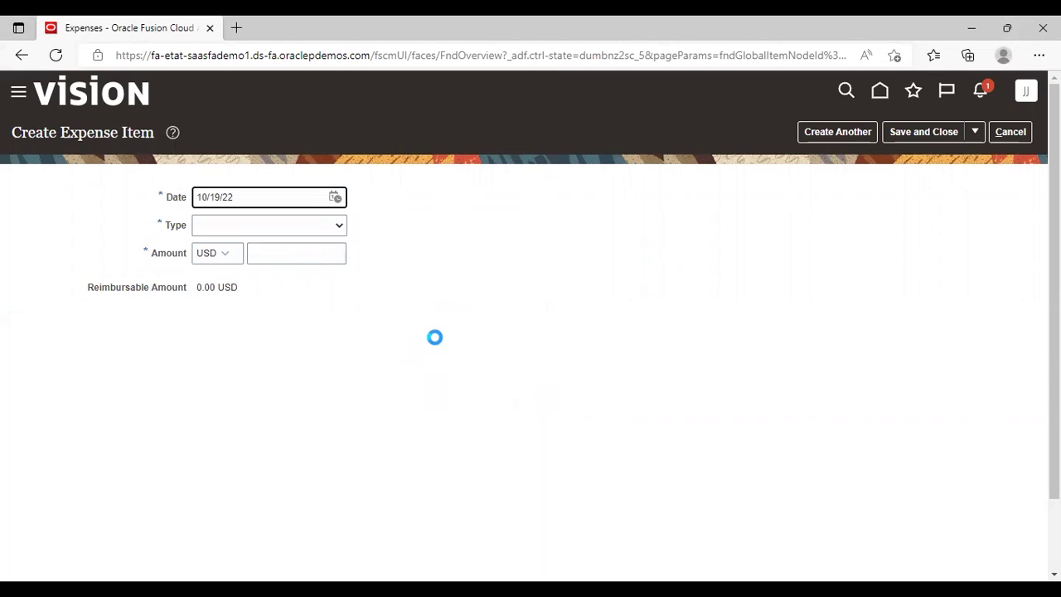
- Set the new expense item's type to Air and its amount to 50 USD
{"action": "left_click", "coordinate": [339, 227]}
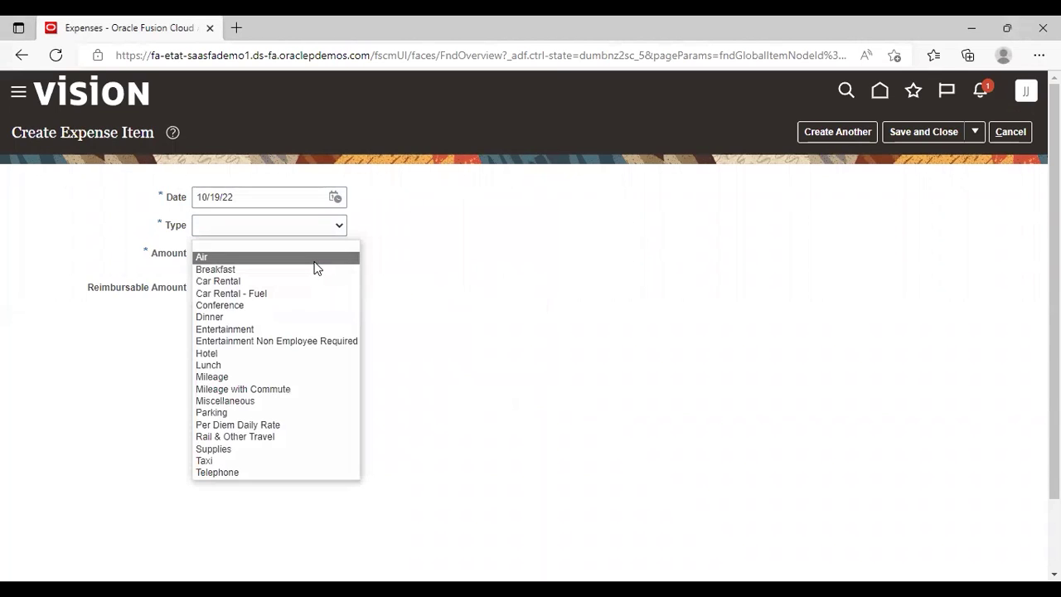
{"action": "left_click", "coordinate": [315, 261]}
{"action": "left_click", "coordinate": [315, 260]}
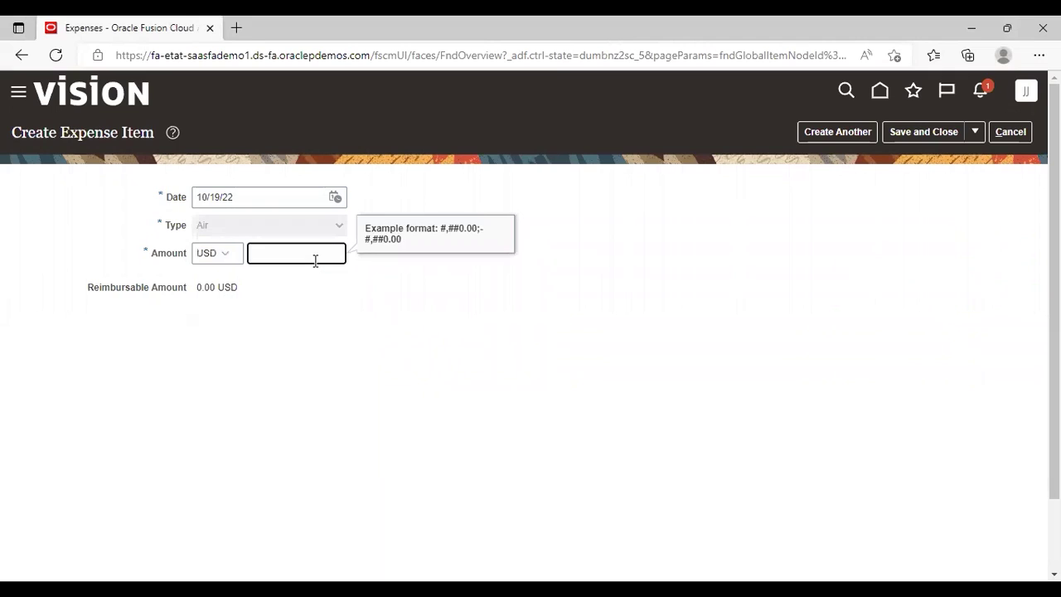
{"action": "type", "text": "50"}
{"action": "left_click", "coordinate": [342, 326]}
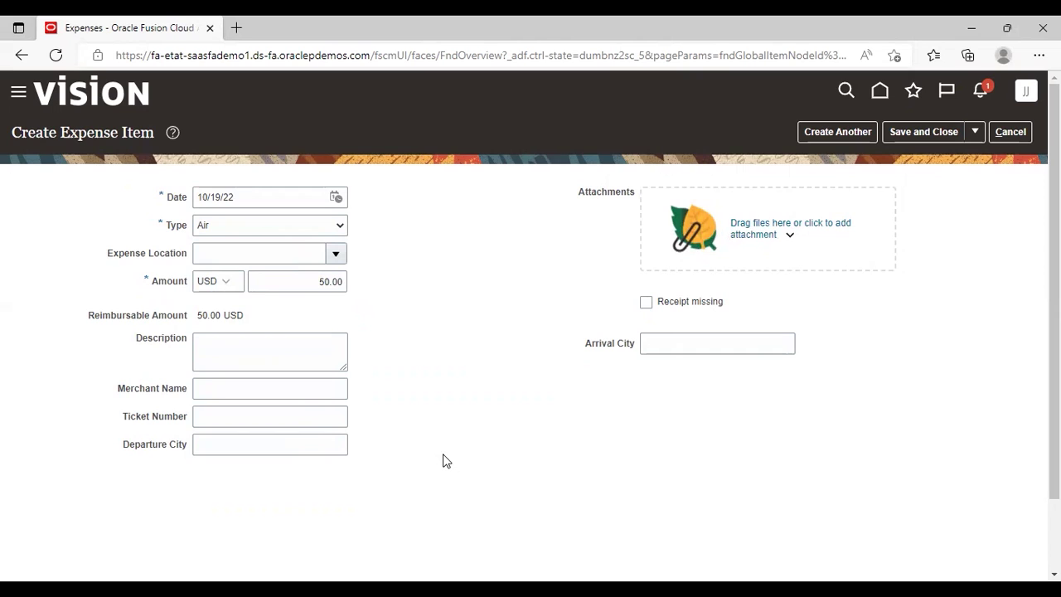
- Save and close the airfare item, accept the corporate travel and expense policies, and submit the travel report
{"action": "left_click", "coordinate": [911, 132]}
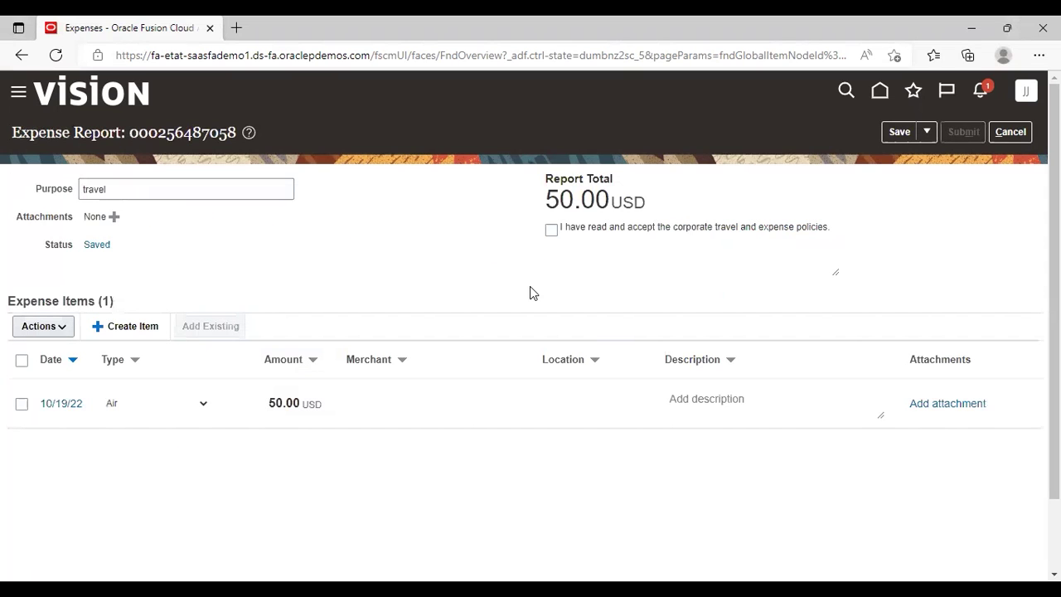
{"action": "left_click", "coordinate": [551, 233]}
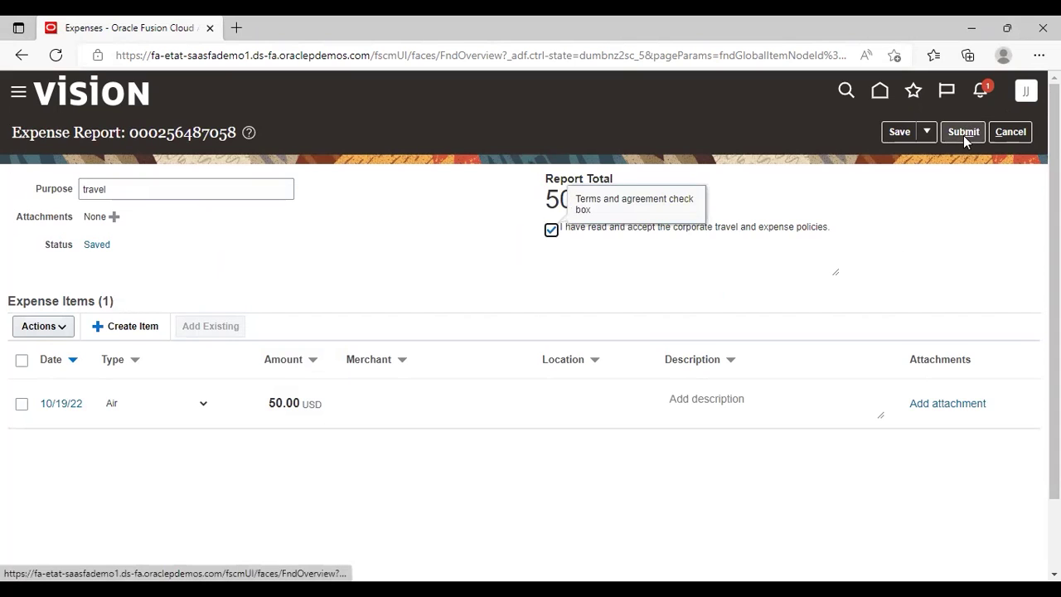
{"action": "left_click", "coordinate": [964, 132]}
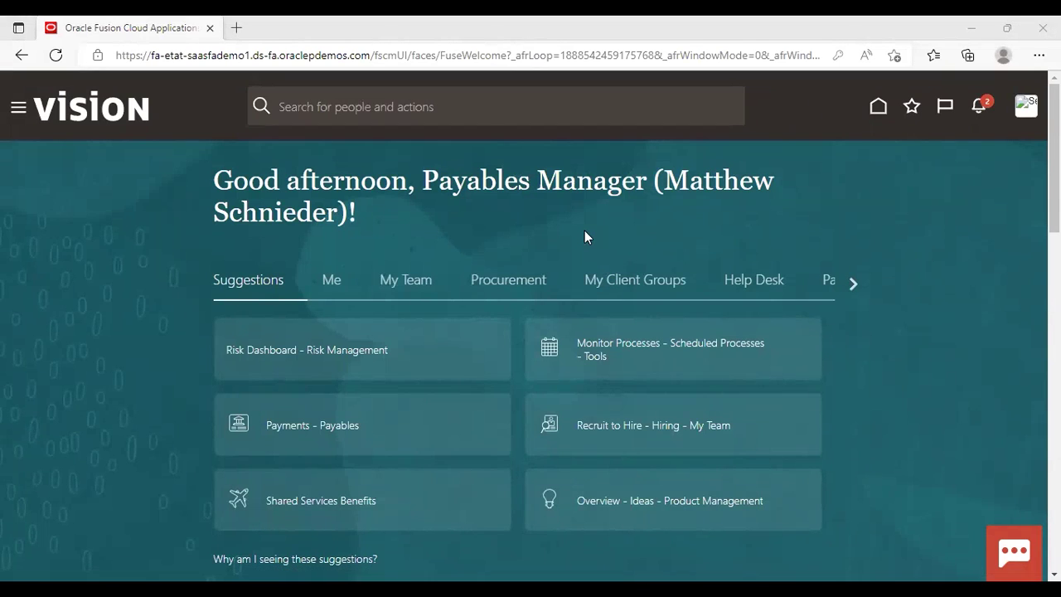
- Approve the contingent worker's 50.00 USD expense report from the Payables Manager's notifications
{"action": "left_click", "coordinate": [980, 111]}
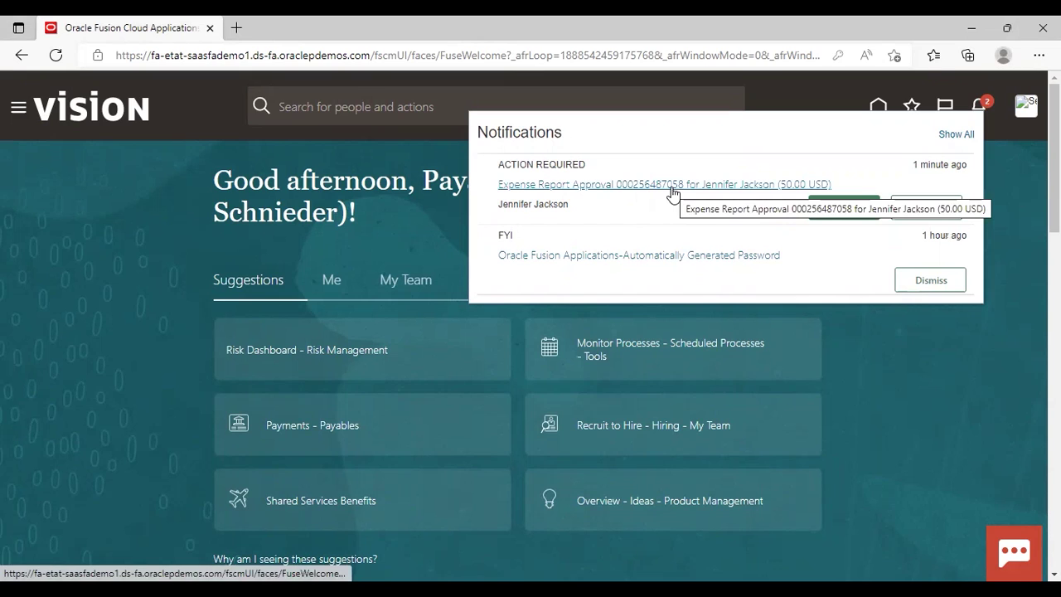
{"action": "left_click", "coordinate": [836, 210]}
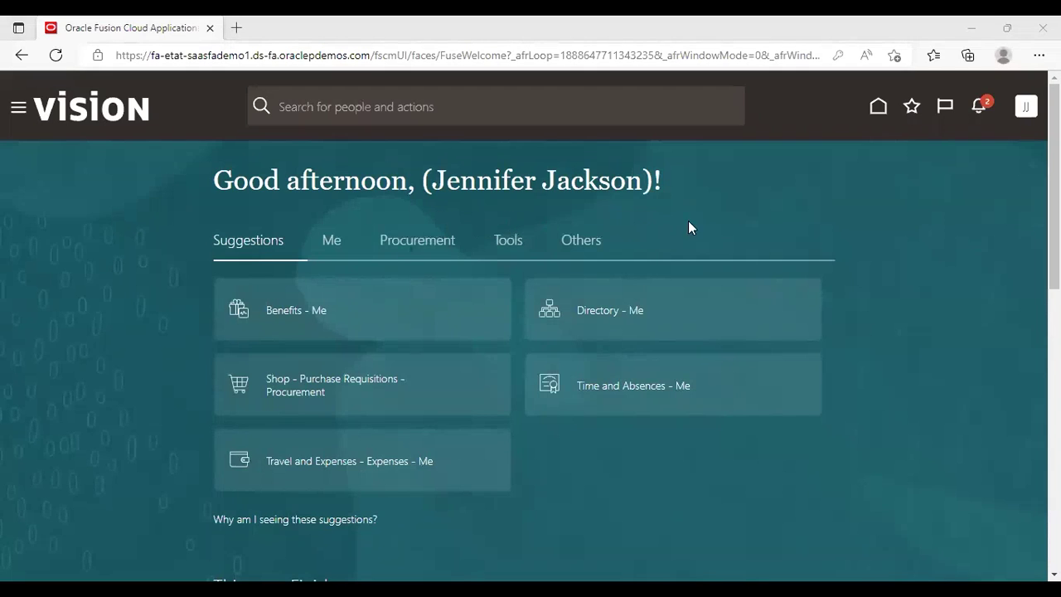
- Check the contingent worker's notifications for the expense report approval and open the personal Expenses work area
{"action": "left_click", "coordinate": [979, 107]}
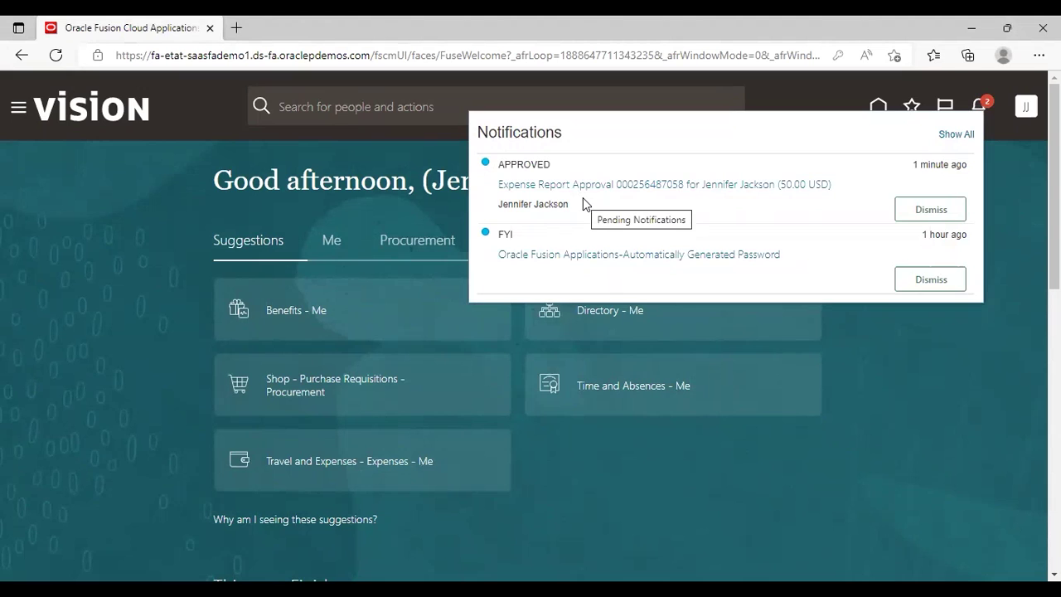
{"action": "left_click", "coordinate": [73, 214]}
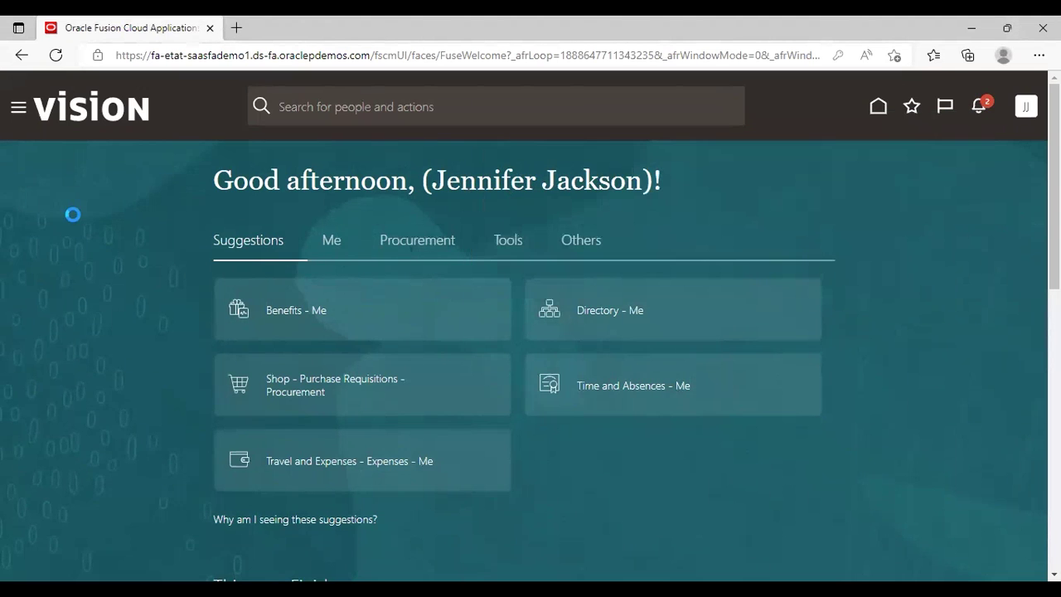
{"action": "left_click", "coordinate": [18, 111]}
{"action": "left_click", "coordinate": [25, 166]}
{"action": "scroll", "coordinate": [64, 357], "scroll_direction": "down", "scroll_amount": 3}
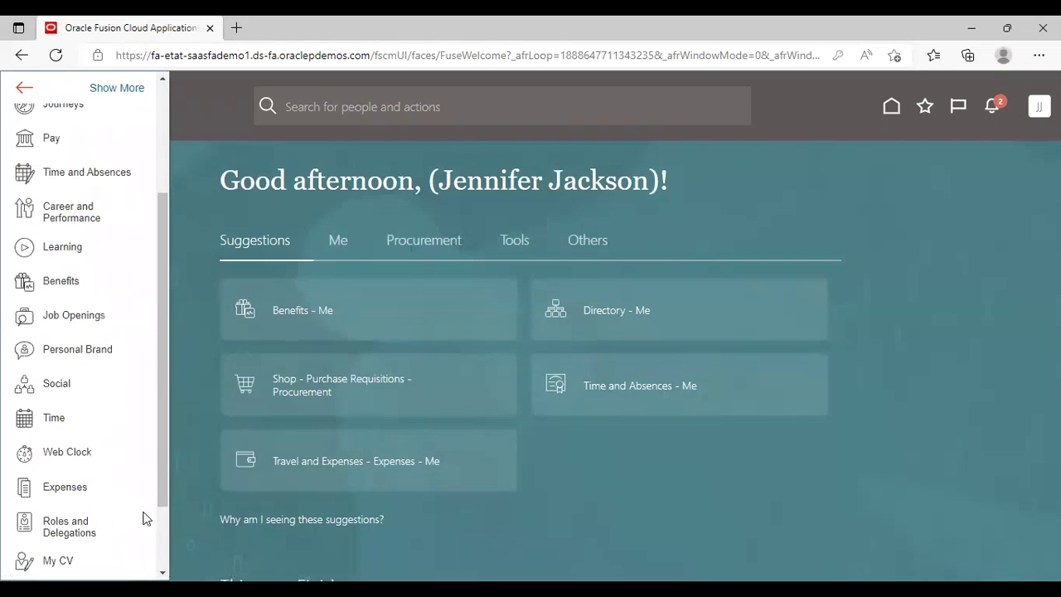
{"action": "left_click", "coordinate": [69, 488]}
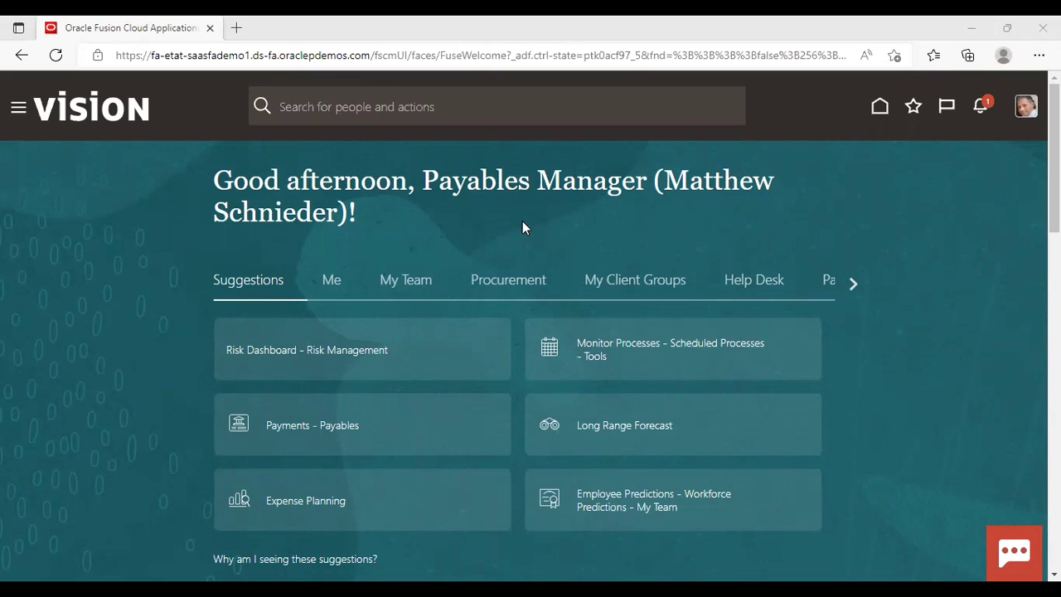
- Open the Process Expense Reimbursements and Cash Advances task in the Payables Manager's expense Auditing work area
{"action": "left_click", "coordinate": [17, 115]}
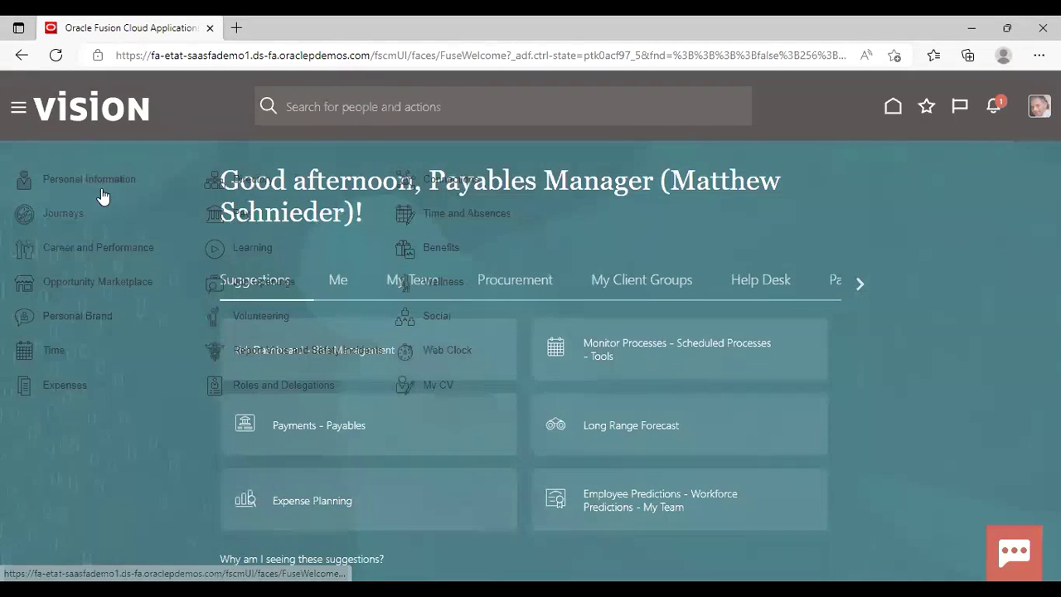
{"action": "scroll", "coordinate": [597, 503], "scroll_direction": "down", "scroll_amount": 4}
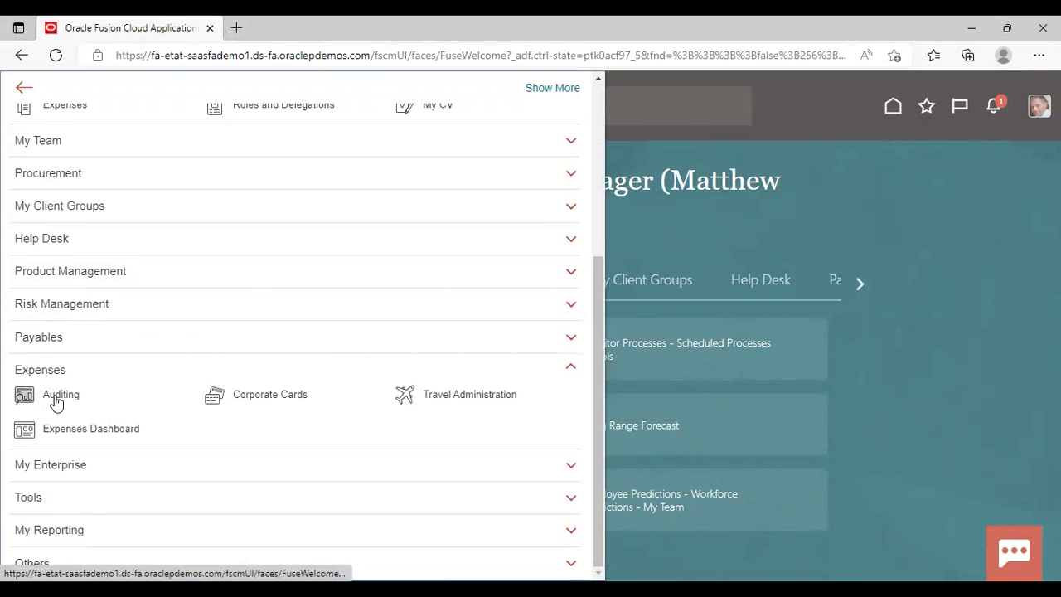
{"action": "left_click", "coordinate": [55, 401]}
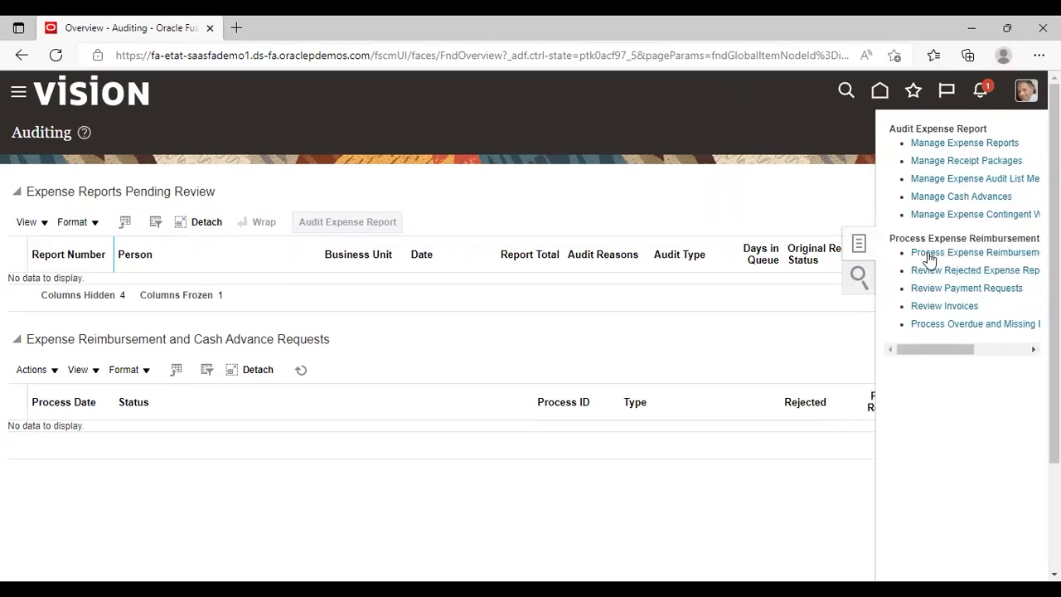
{"action": "left_click", "coordinate": [929, 255]}
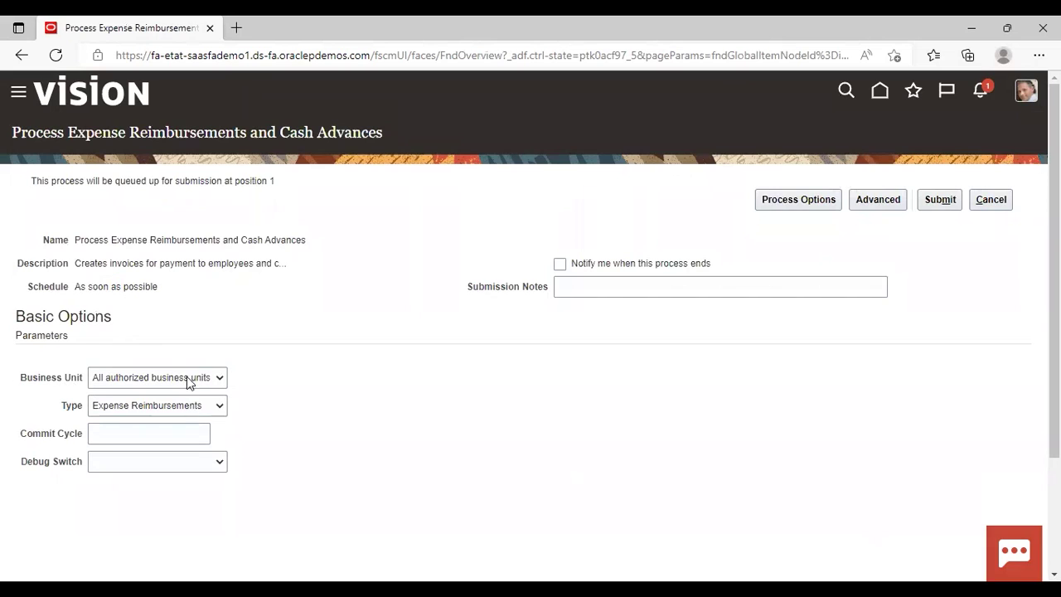
- Submit the reimbursement process for US1 Business Unit with the type Expense Reimbursements
{"action": "left_click", "coordinate": [197, 378]}
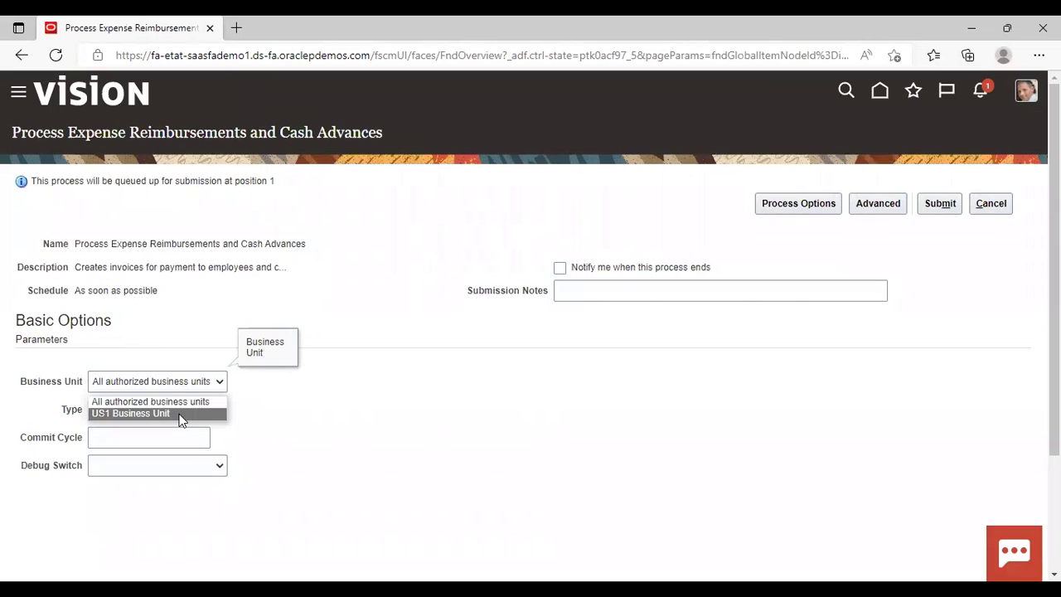
{"action": "left_click", "coordinate": [156, 413]}
{"action": "left_click", "coordinate": [156, 410]}
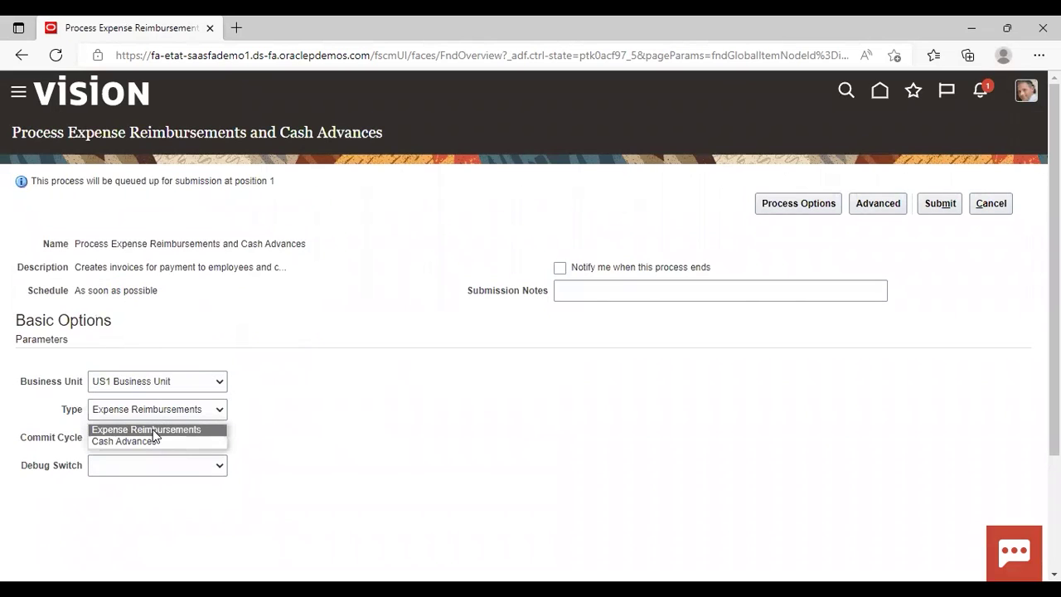
{"action": "left_click", "coordinate": [154, 430]}
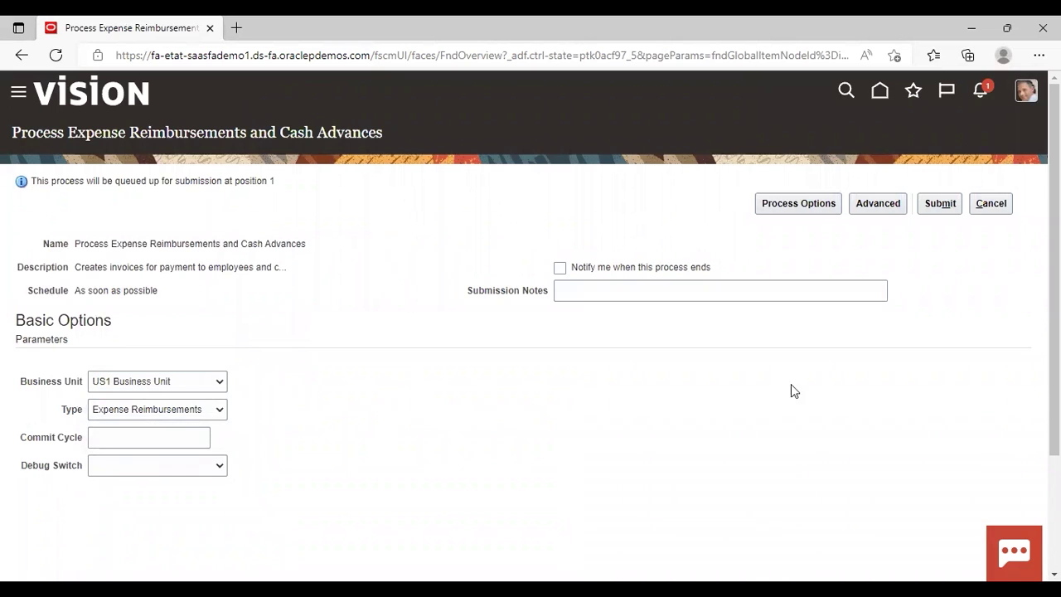
{"action": "left_click", "coordinate": [940, 205]}
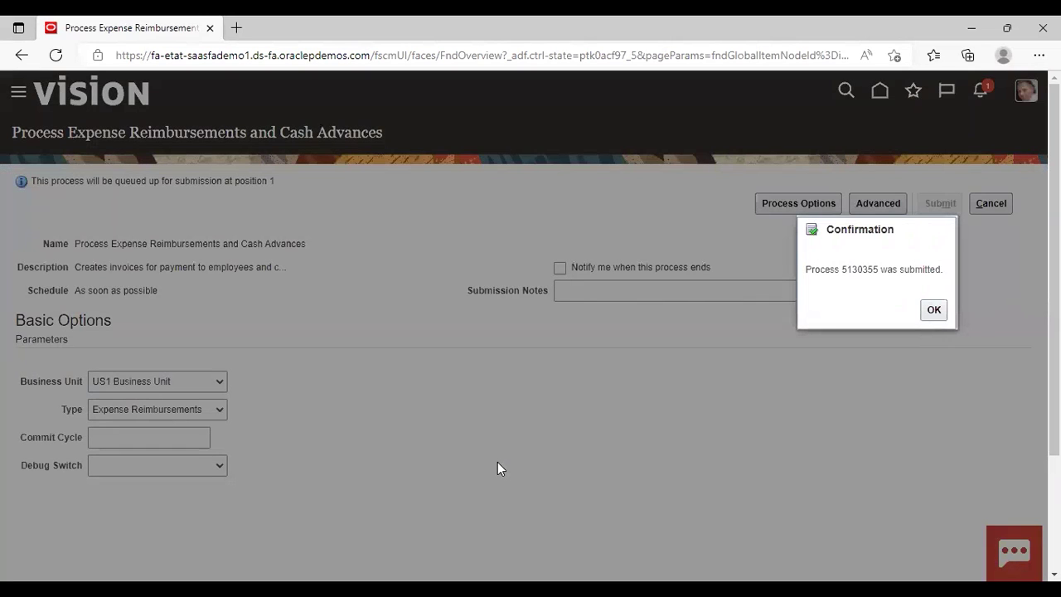
{"action": "left_click", "coordinate": [934, 309]}
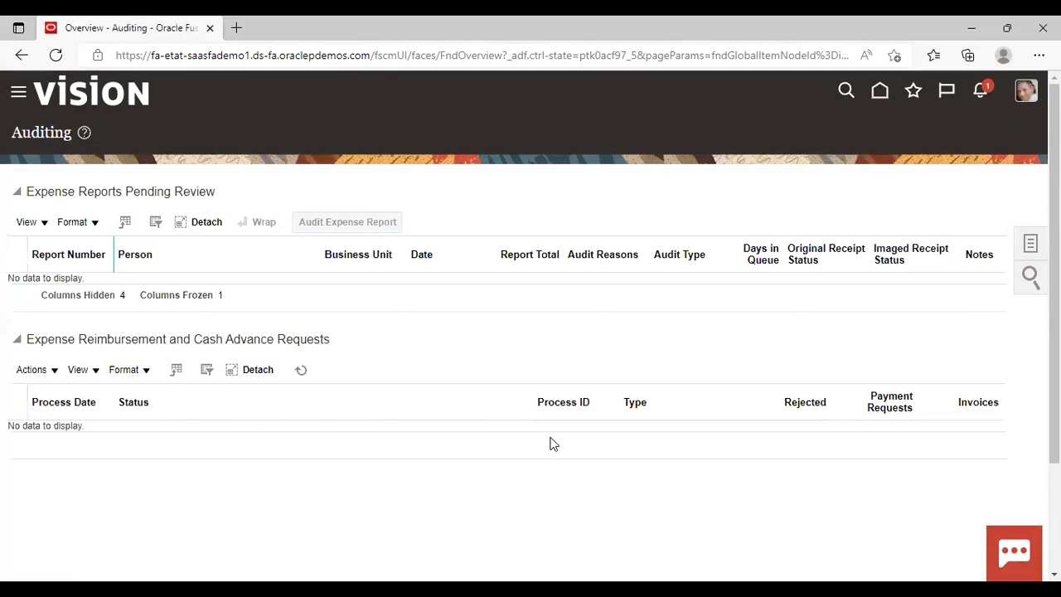
- Refresh the Expense Reimbursement and Cash Advance Requests list until the submitted process finishes
{"action": "left_click", "coordinate": [300, 371]}
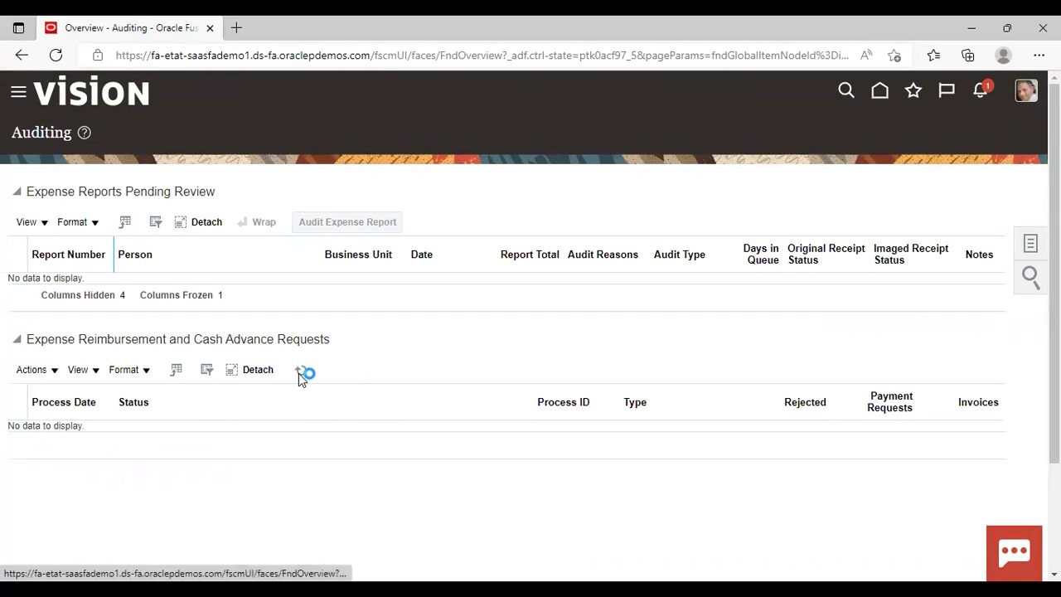
{"action": "left_click", "coordinate": [300, 370]}
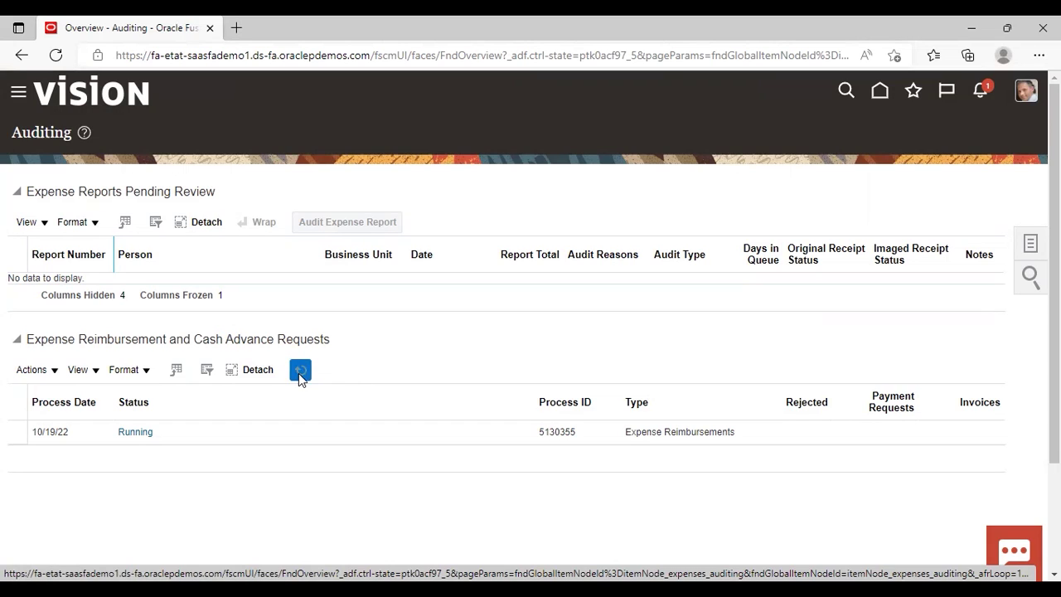
{"action": "left_click", "coordinate": [300, 371]}
{"action": "left_click", "coordinate": [302, 372]}
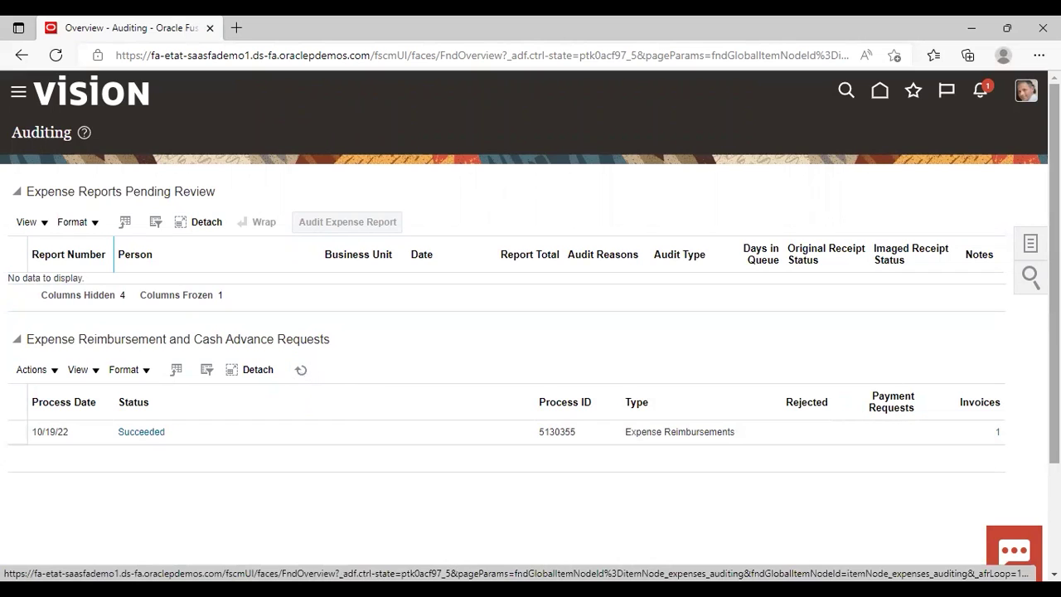
- Review the invoice generated by the reimbursement process, examining its supplier, description, lines and totals, and return to the Auditing overview
{"action": "left_click", "coordinate": [996, 432]}
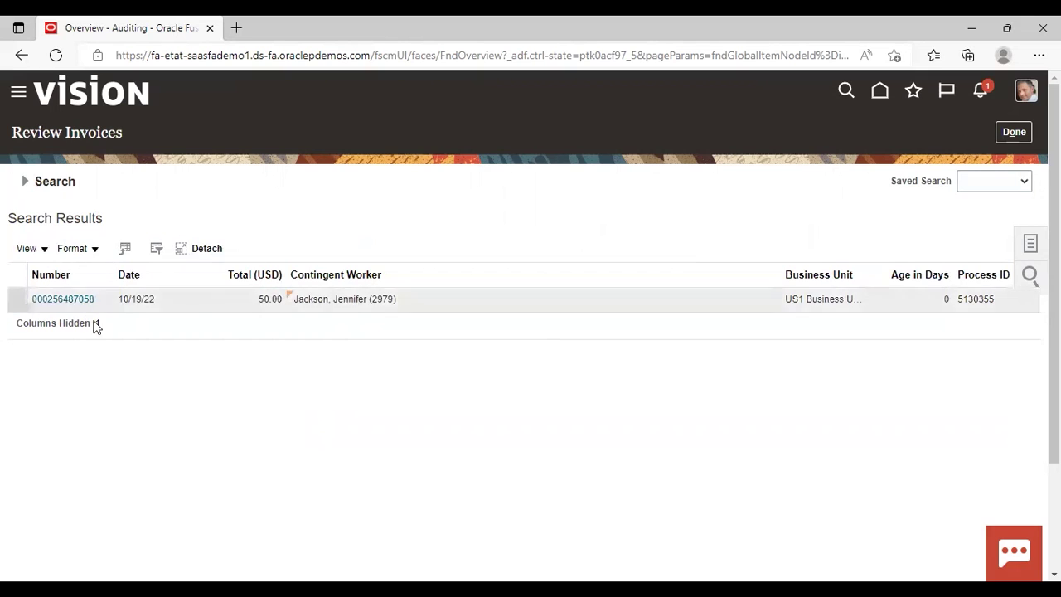
{"action": "left_click", "coordinate": [62, 298]}
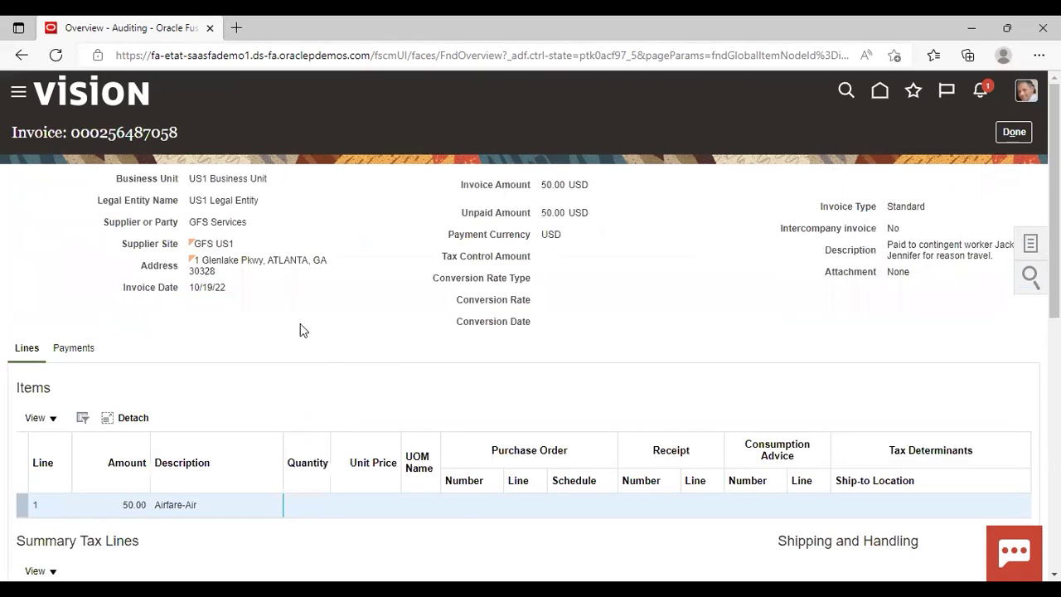
{"action": "scroll", "coordinate": [530, 332], "scroll_direction": "down", "scroll_amount": 5}
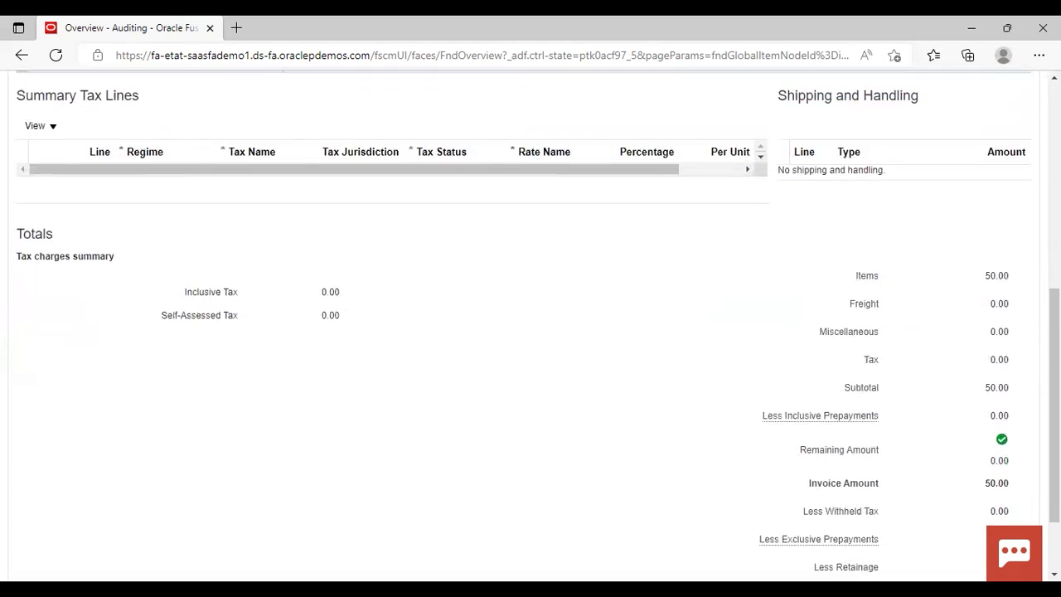
{"action": "scroll", "coordinate": [768, 204], "scroll_direction": "up", "scroll_amount": 5}
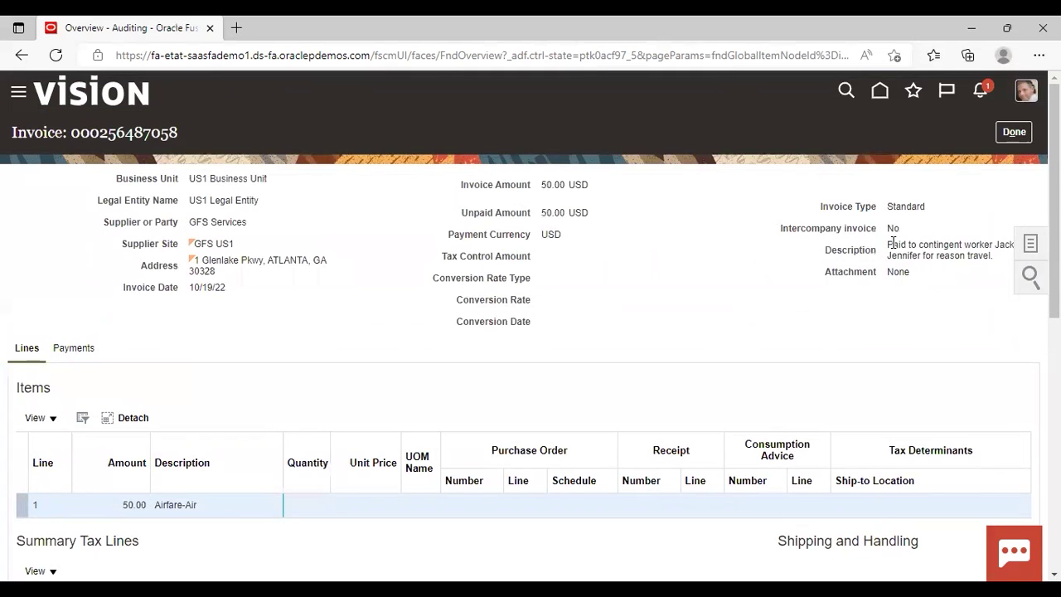
{"action": "left_click_drag", "start_coordinate": [892, 241], "coordinate": [999, 264]}
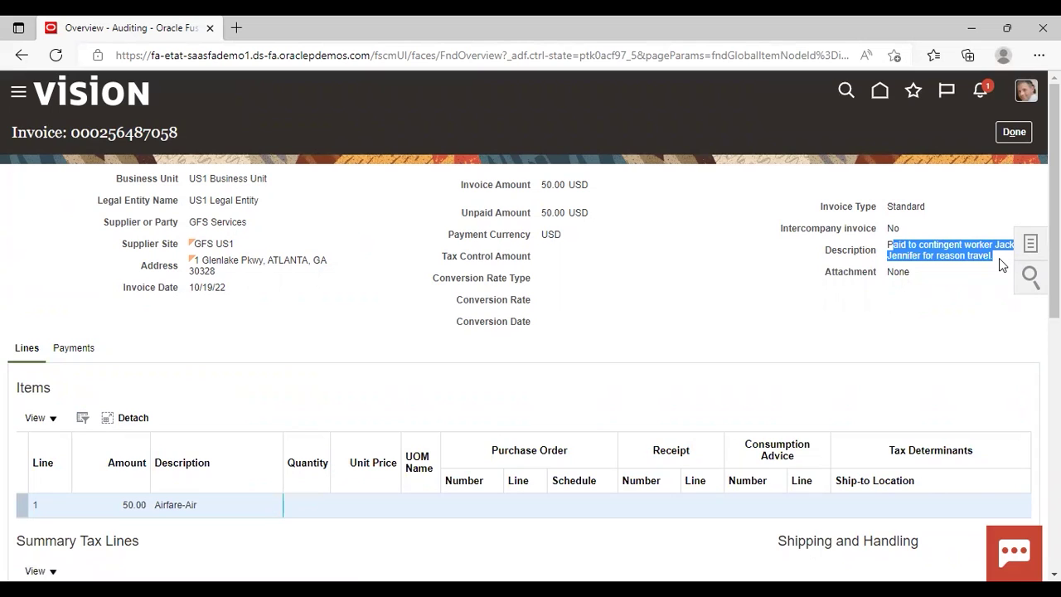
{"action": "left_click", "coordinate": [701, 297]}
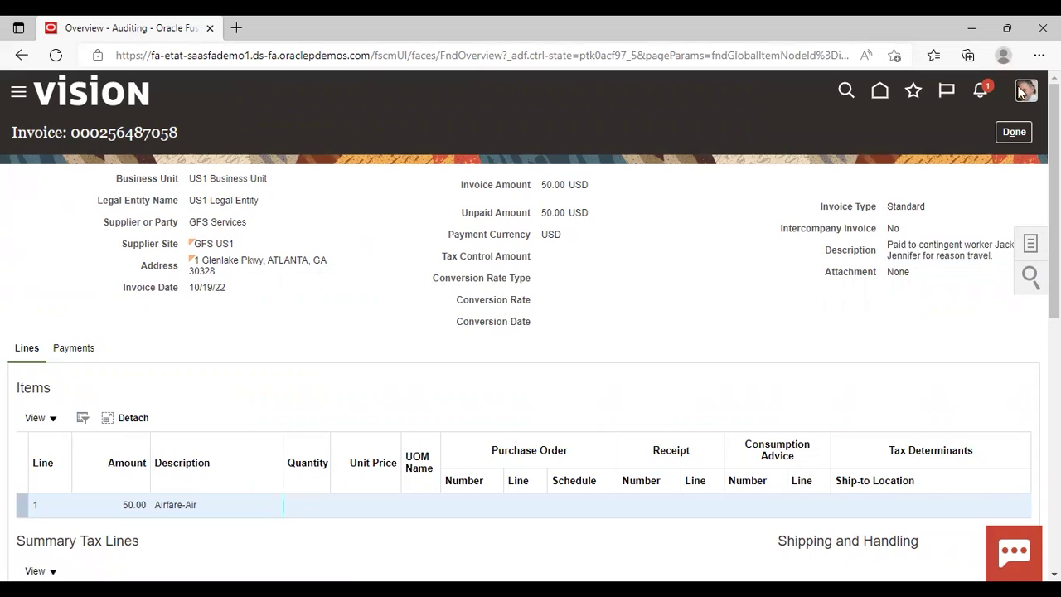
{"action": "left_click", "coordinate": [1011, 134]}
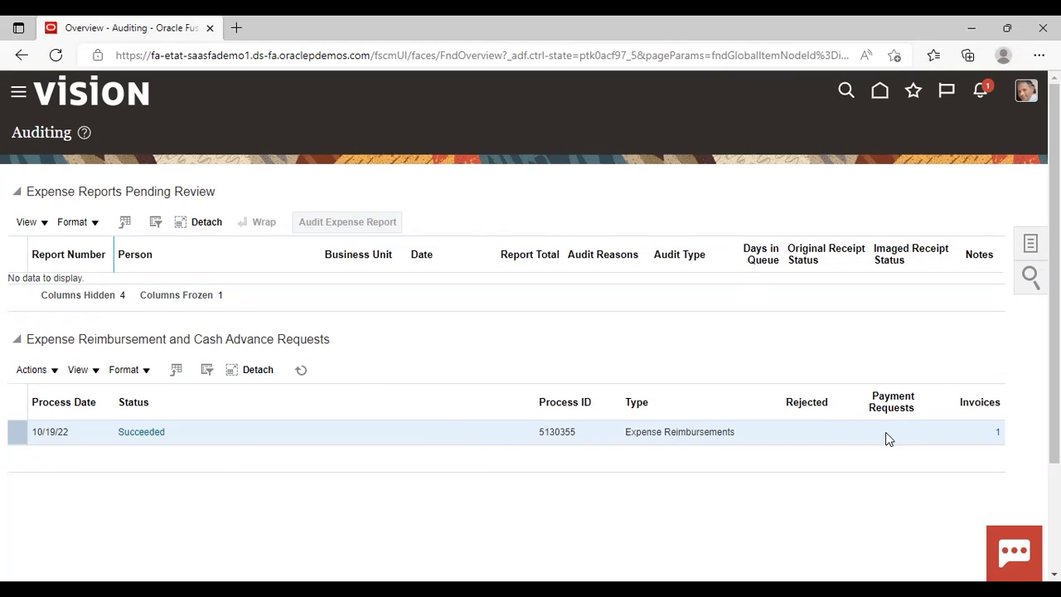
{"action": "left_click", "coordinate": [998, 435]}
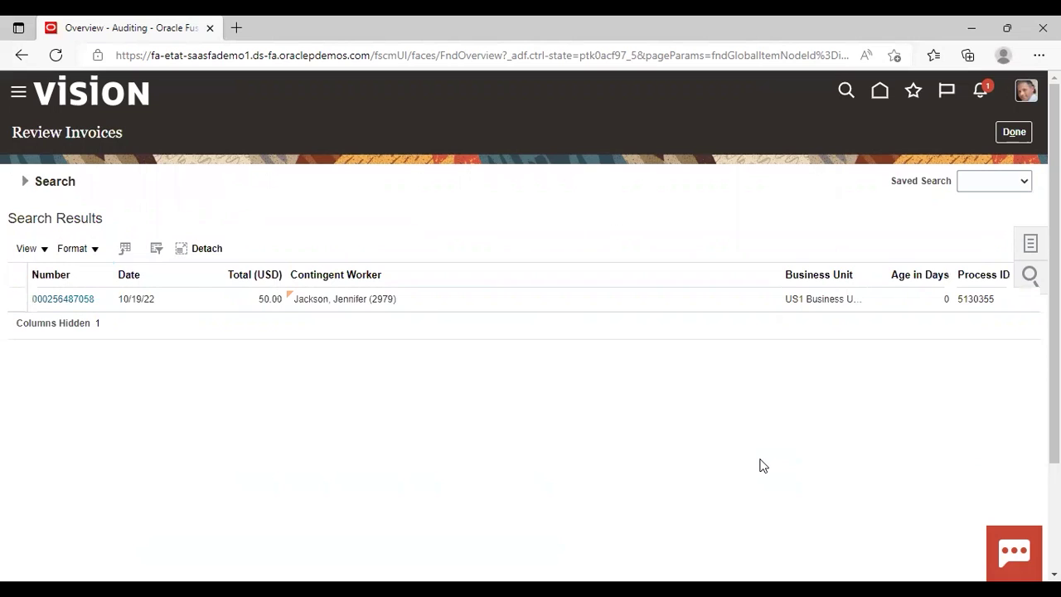
{"action": "left_click", "coordinate": [1010, 131]}
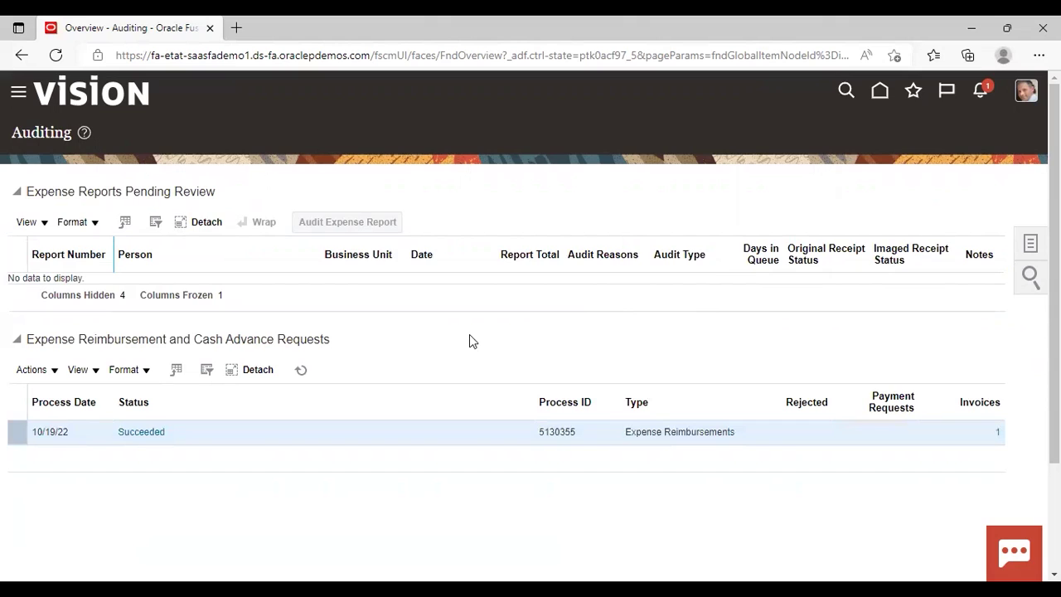